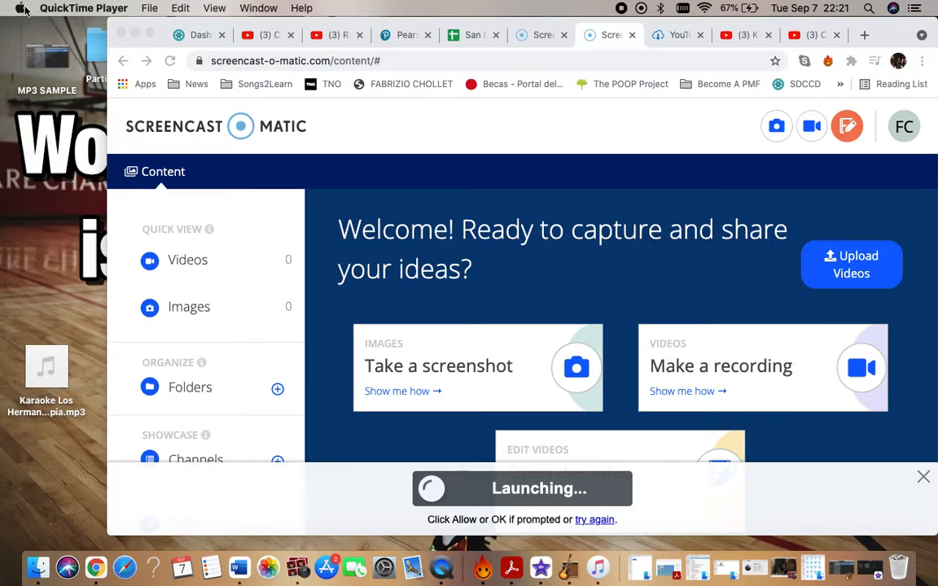
Show the Mac's system overview, highlight the model year in the model line, and close the overview.
{"action": "left_click", "coordinate": [23, 9]}
{"action": "left_click", "coordinate": [27, 27]}
{"action": "left_click_drag", "start_coordinate": [572, 208], "coordinate": [528, 209]}
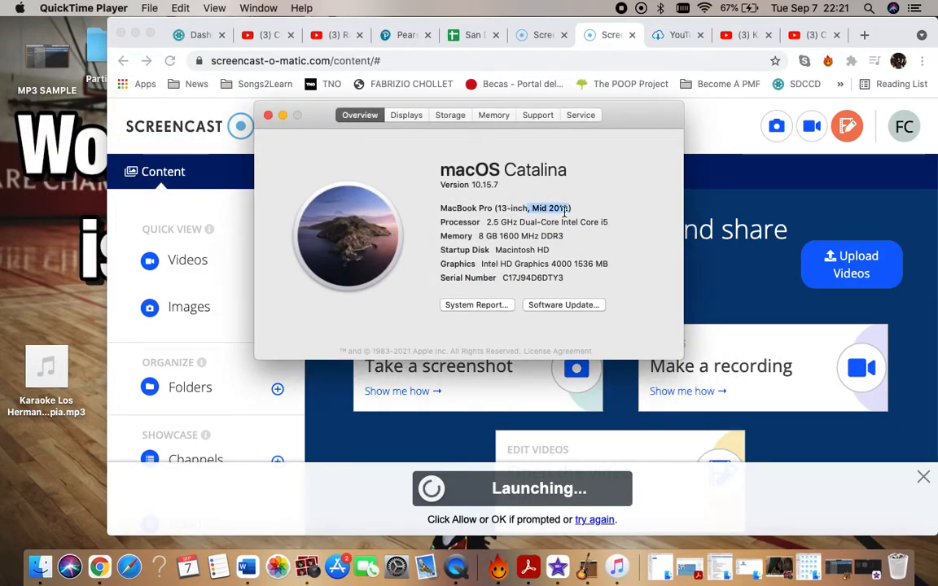
{"action": "left_click", "coordinate": [268, 117]}
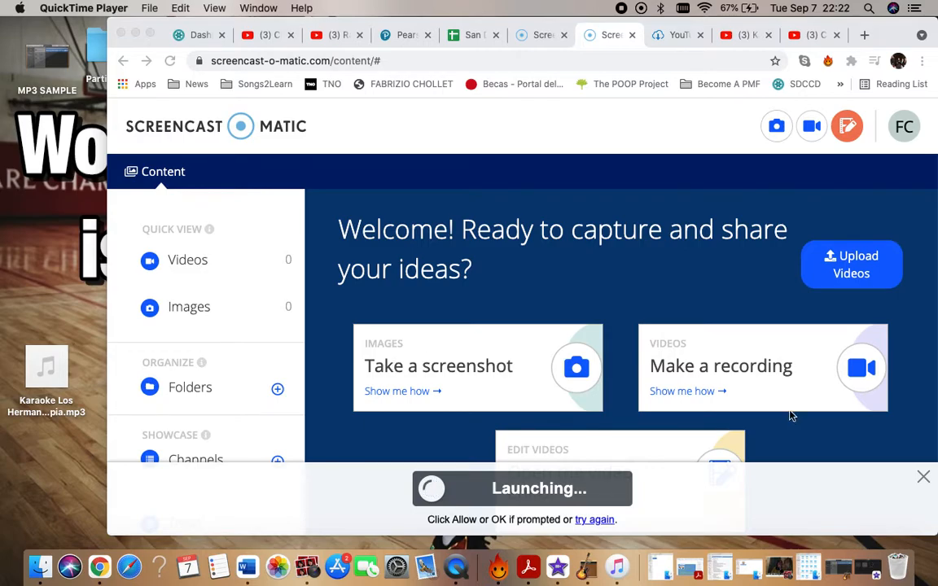
Switch to iMovie and move its projects window so the project thumbnails are further onto the screen.
{"action": "left_click", "coordinate": [866, 568]}
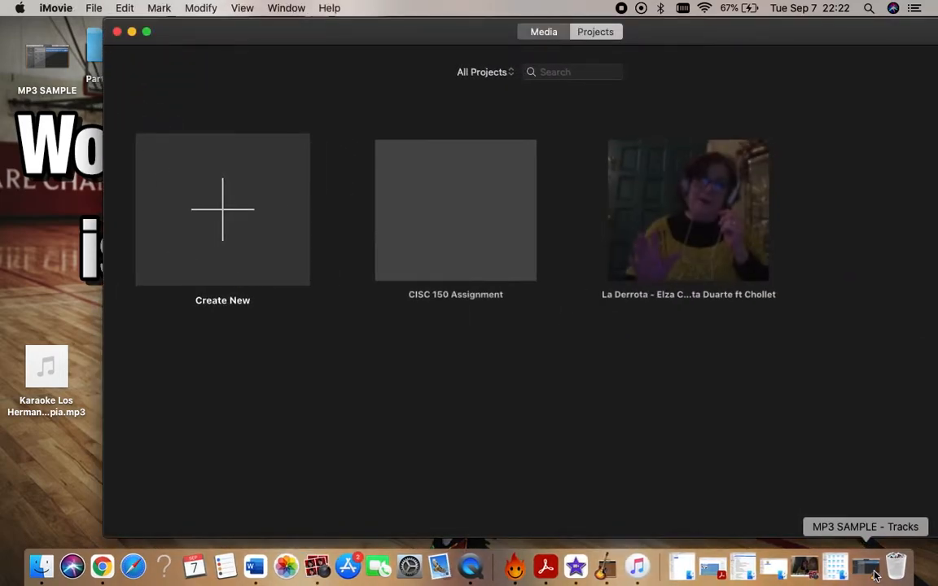
{"action": "left_click_drag", "start_coordinate": [480, 30], "coordinate": [376, 30]}
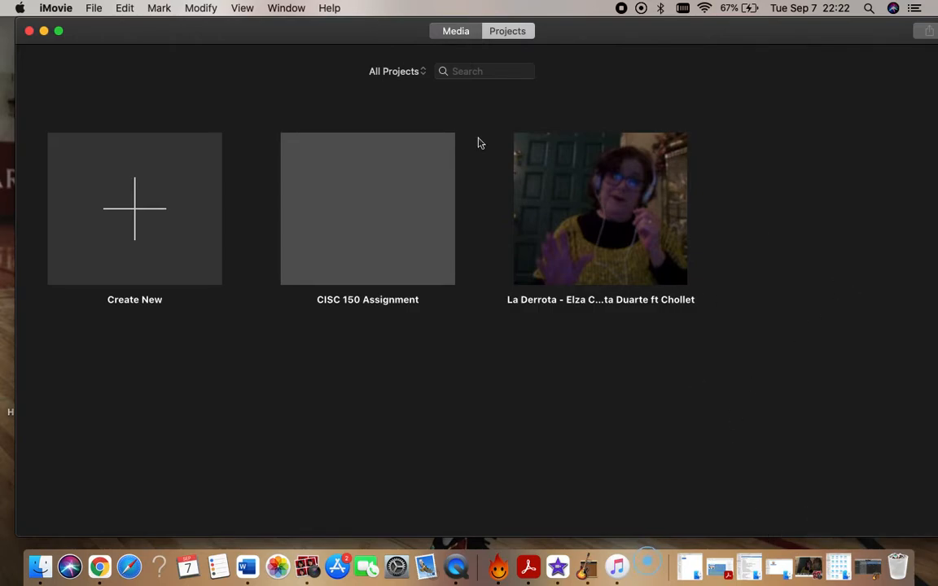
{"action": "key", "text": "ctrl+Up"}
{"action": "left_click", "coordinate": [707, 330]}
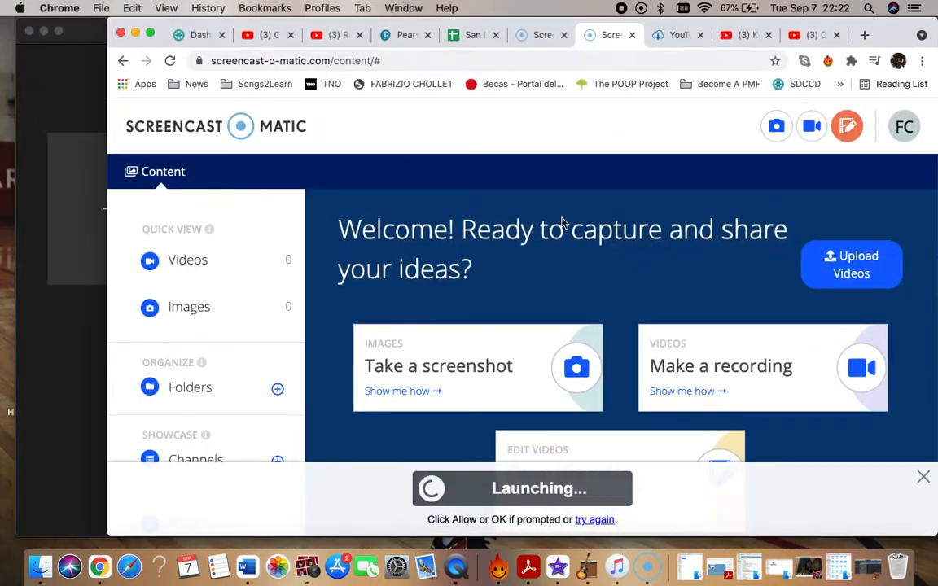
{"action": "left_click", "coordinate": [41, 87]}
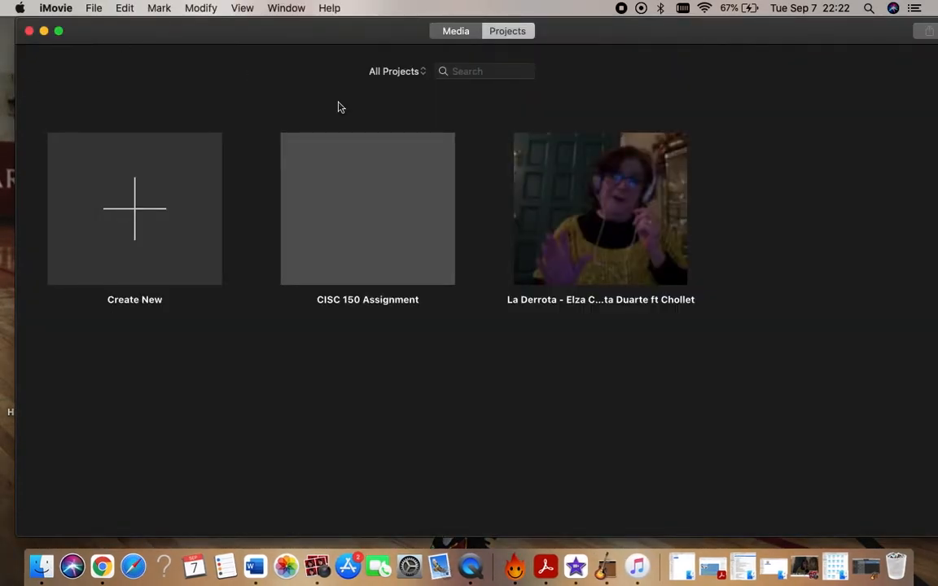
Switch to Chrome, show the Noche Carnal video on YouTube and seek it to 2:43.
{"action": "key", "text": "ctrl+Up"}
{"action": "left_click", "coordinate": [700, 324]}
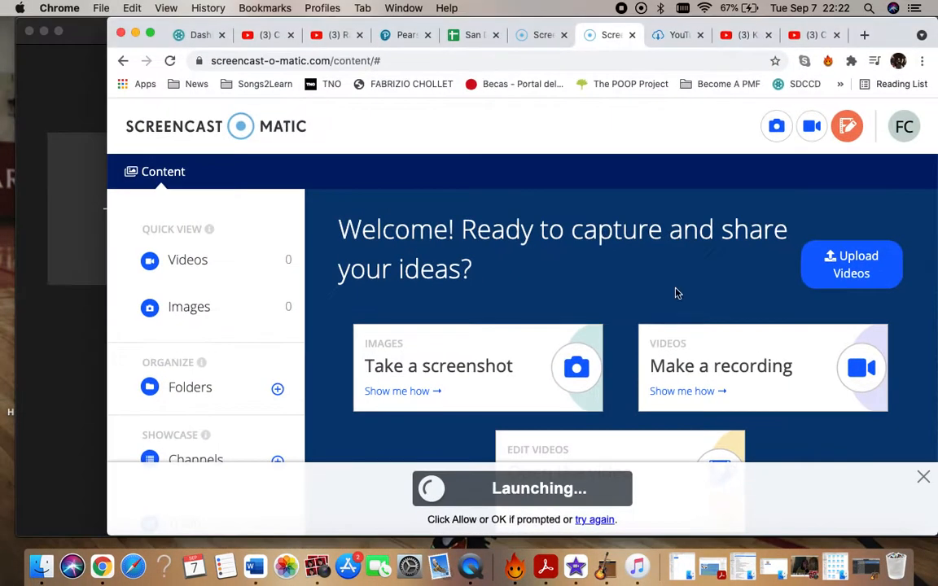
{"action": "left_click", "coordinate": [271, 37]}
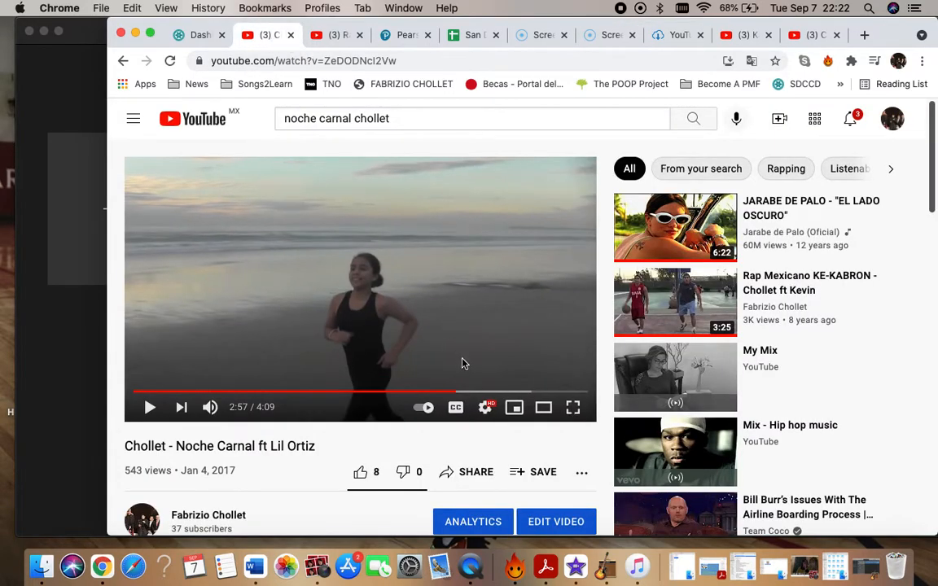
{"action": "left_click", "coordinate": [431, 392]}
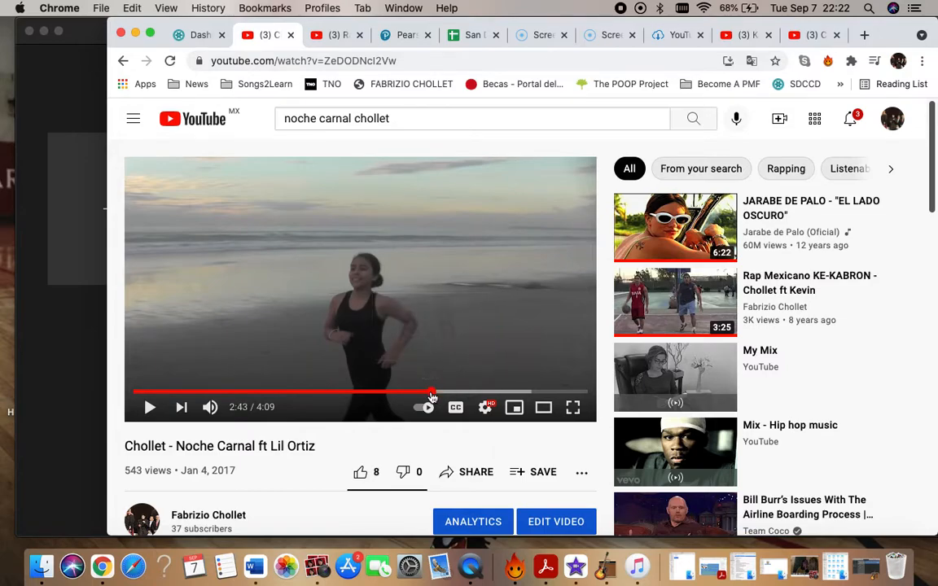
Show the KE-KABRON video on YouTube, play it from 0:33, pause it and examine its quality setting.
{"action": "left_click", "coordinate": [330, 35]}
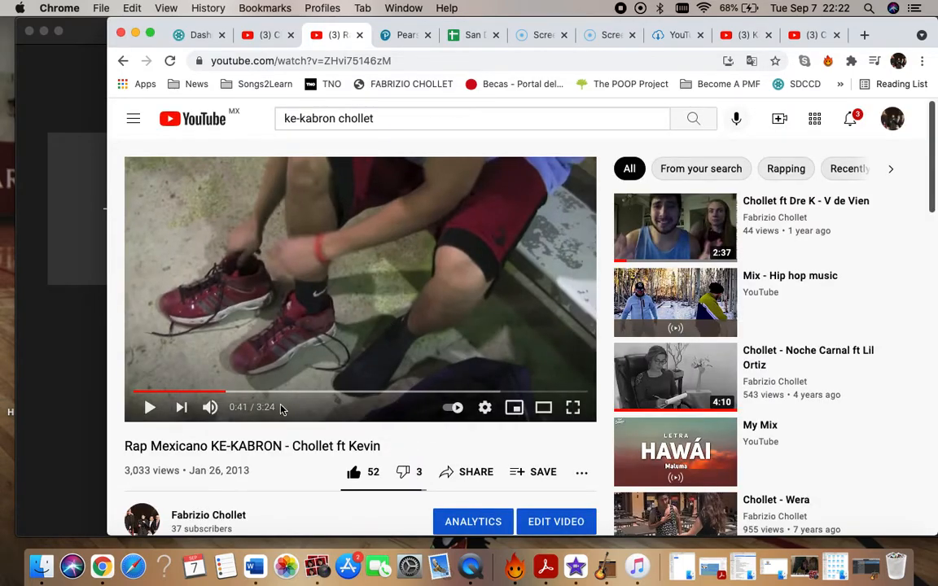
{"action": "left_click", "coordinate": [208, 393]}
{"action": "key", "text": "space"}
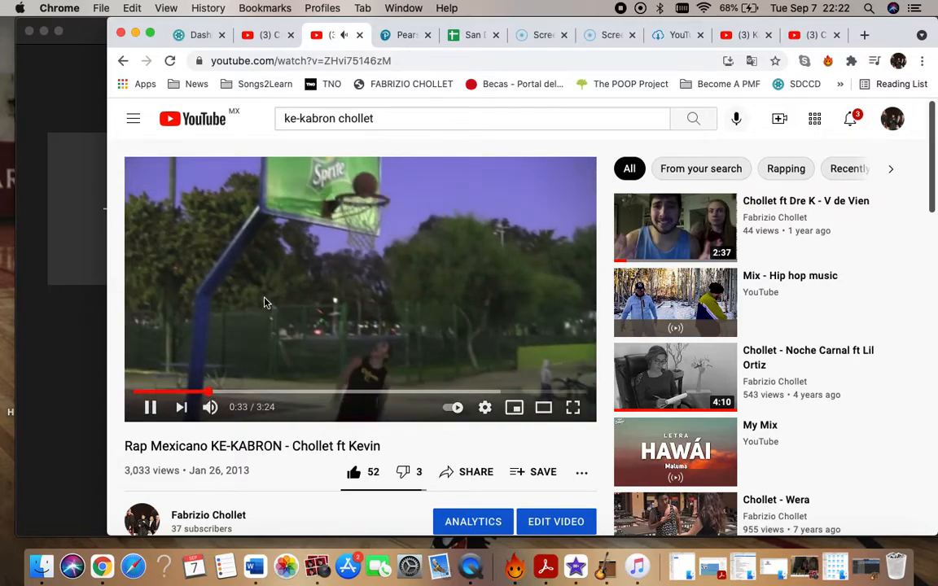
{"action": "left_click", "coordinate": [484, 408]}
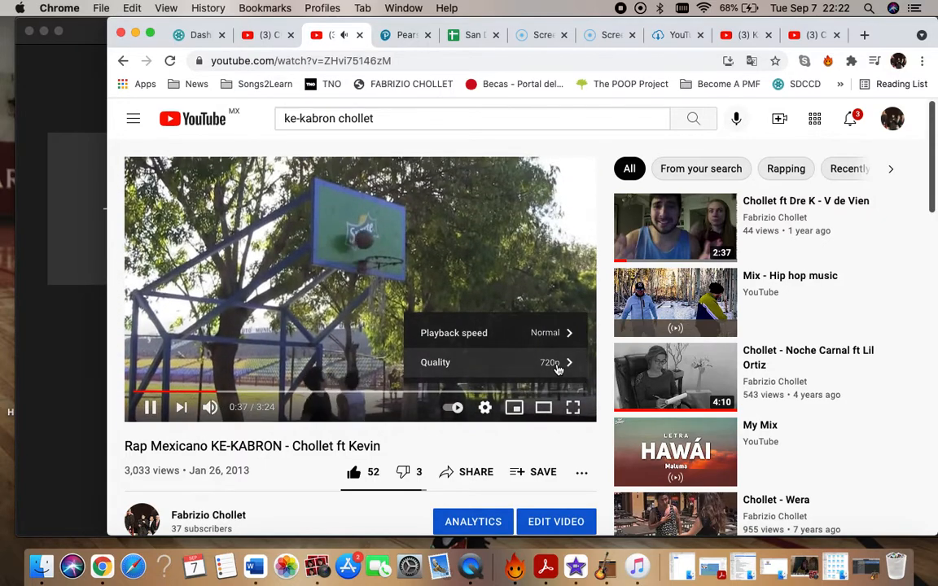
{"action": "left_click", "coordinate": [319, 288]}
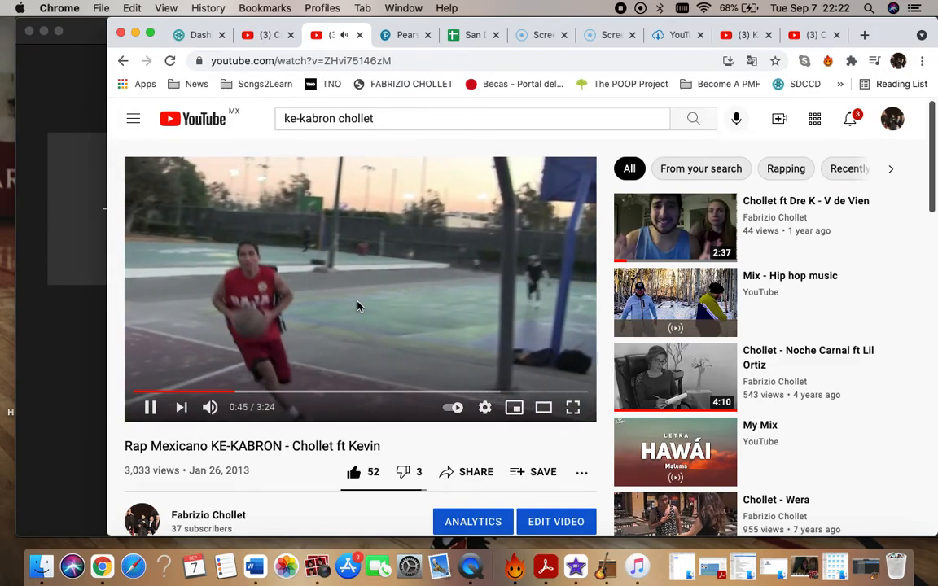
{"action": "left_click", "coordinate": [357, 306]}
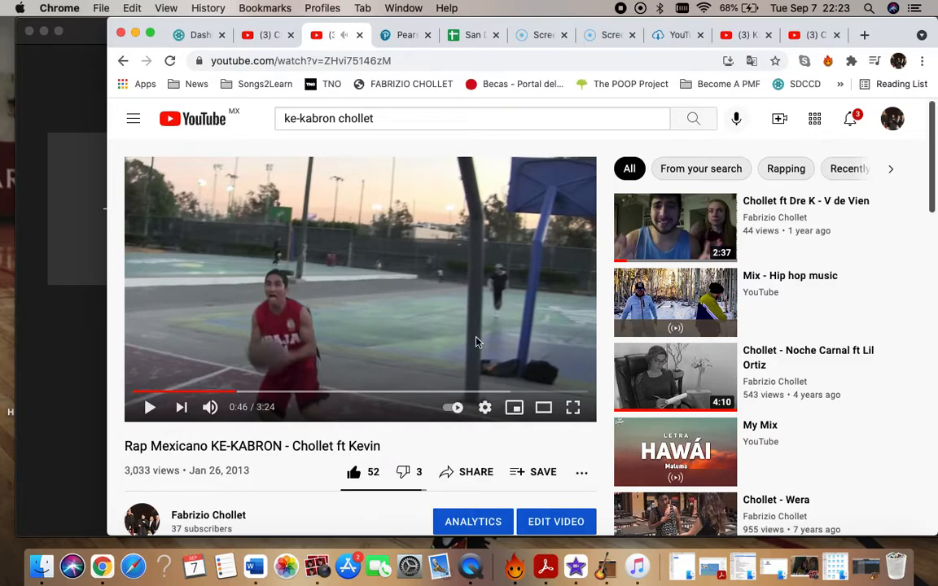
{"action": "left_click", "coordinate": [486, 407]}
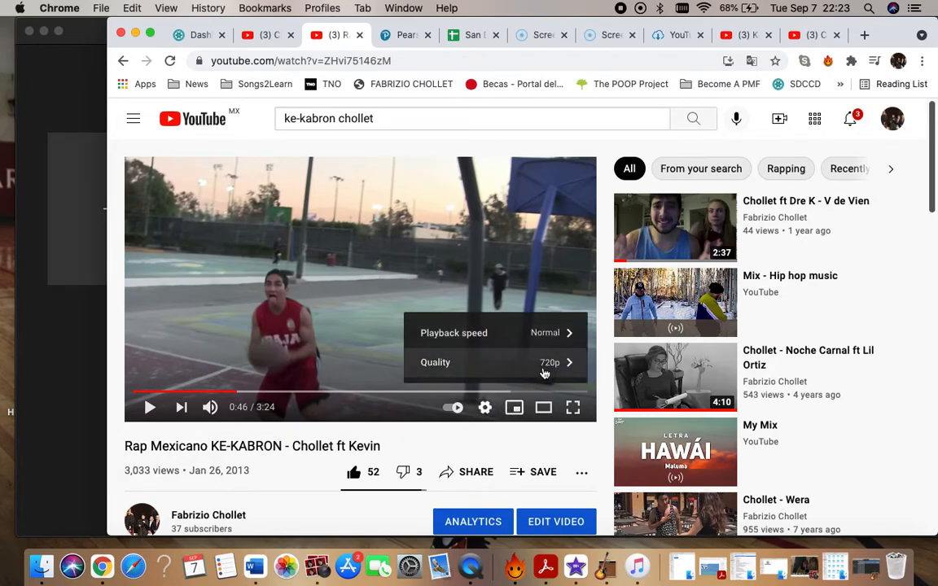
Return to the Noche Carnal video, play a few seconds from 2:43, pause it and examine its quality setting.
{"action": "left_click", "coordinate": [256, 36]}
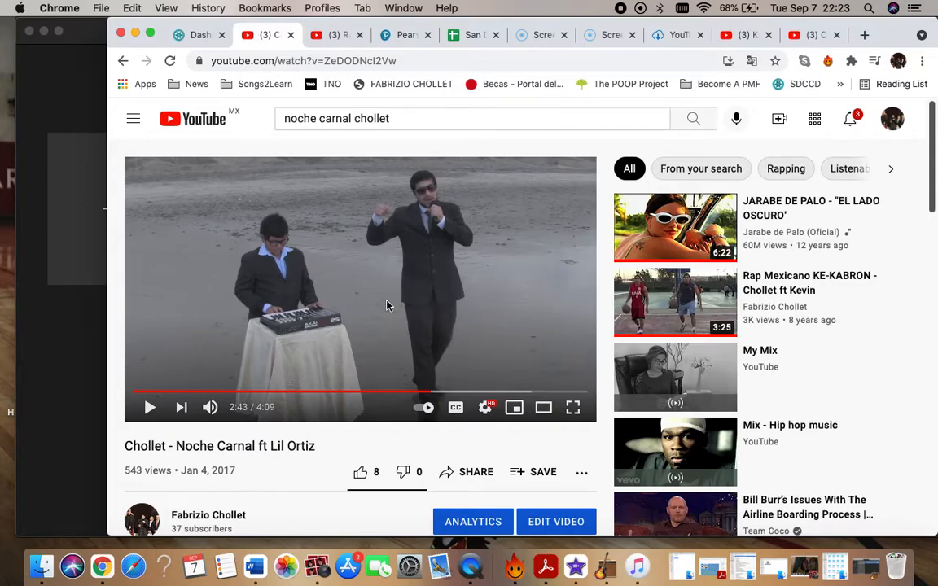
{"action": "left_click", "coordinate": [319, 309]}
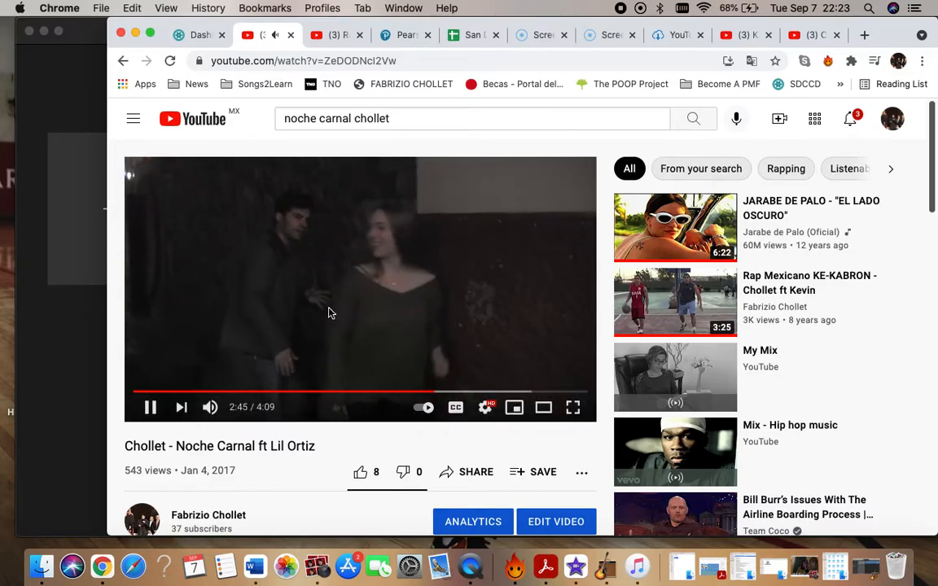
{"action": "left_click", "coordinate": [330, 313]}
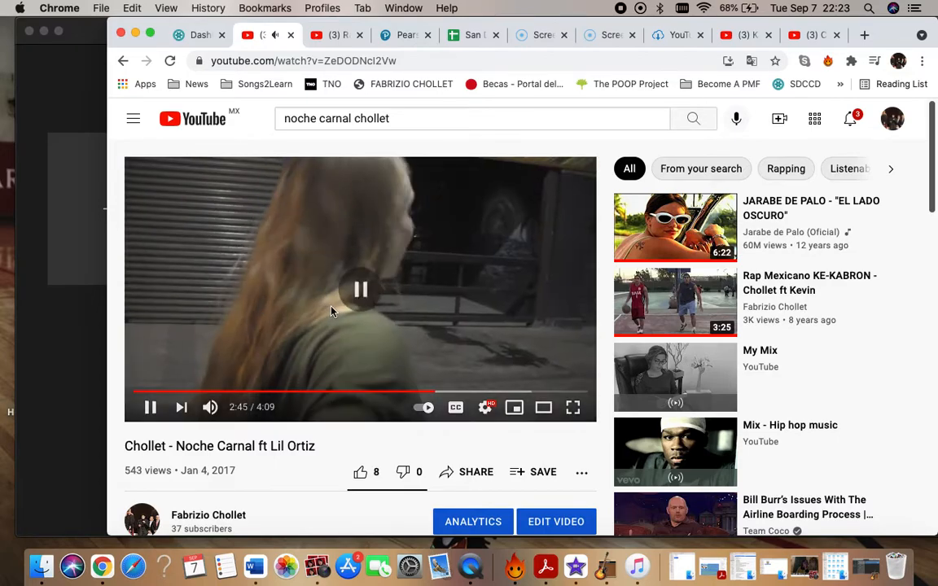
{"action": "left_click", "coordinate": [402, 322]}
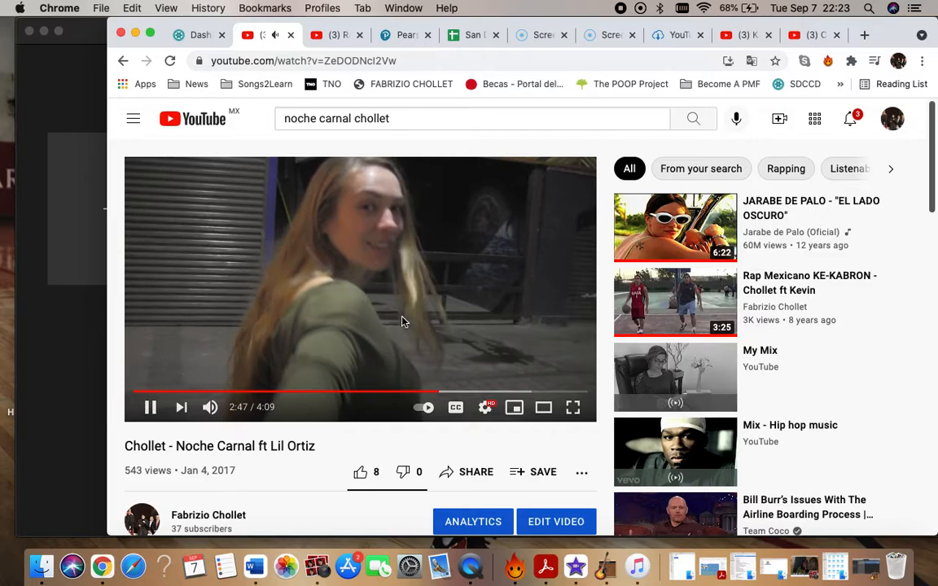
{"action": "left_click", "coordinate": [402, 321]}
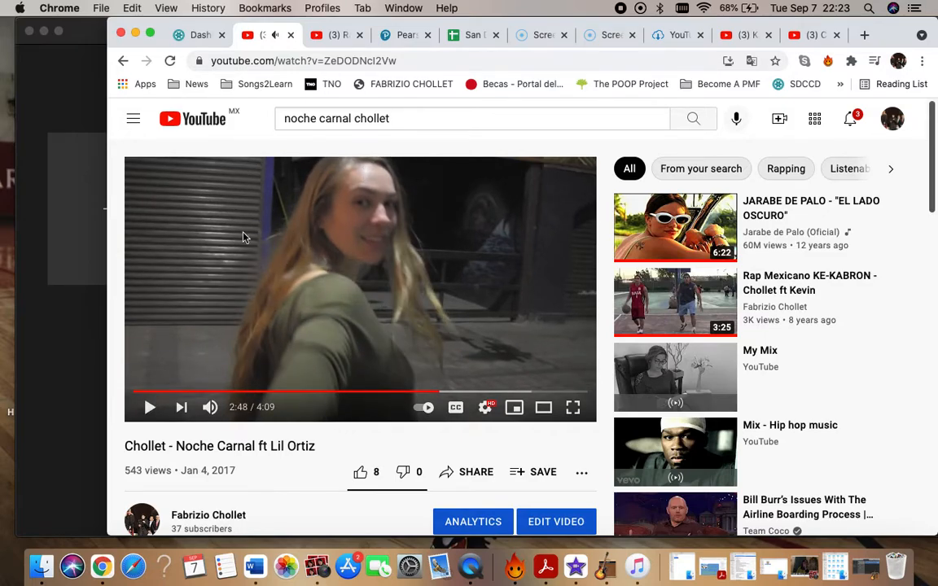
{"action": "left_click", "coordinate": [485, 407]}
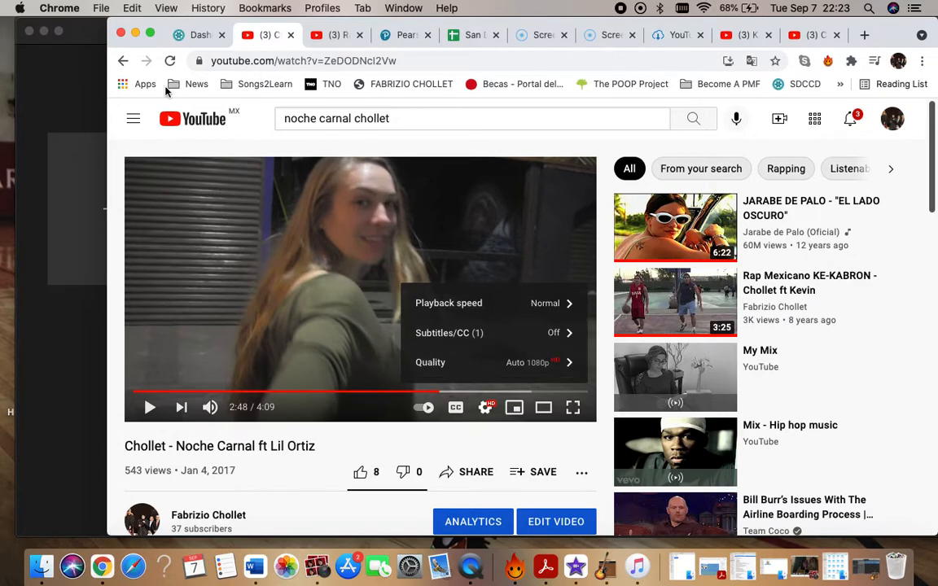
Switch to iMovie, examine the Mac's model and hardware in the system overview, and close the overview.
{"action": "left_click", "coordinate": [70, 91]}
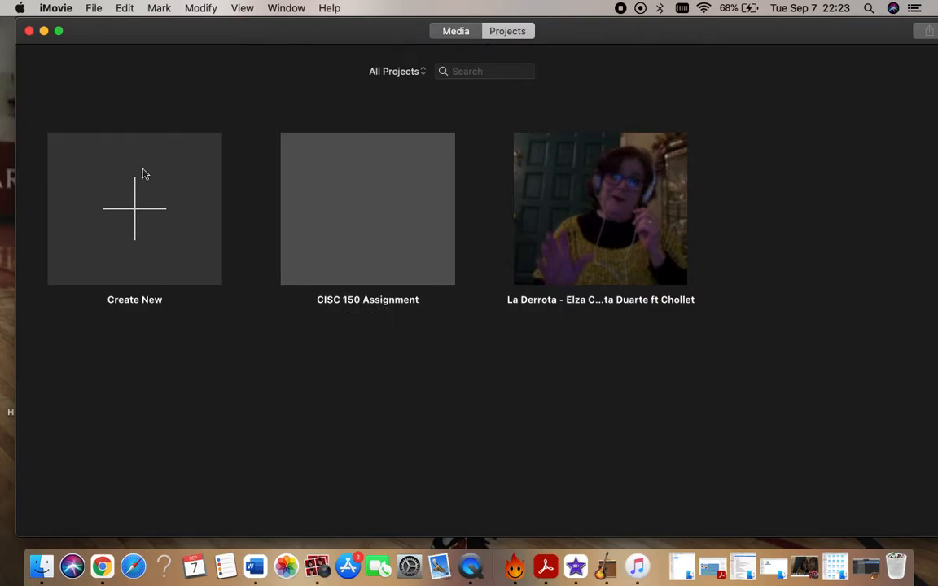
{"action": "left_click", "coordinate": [20, 8]}
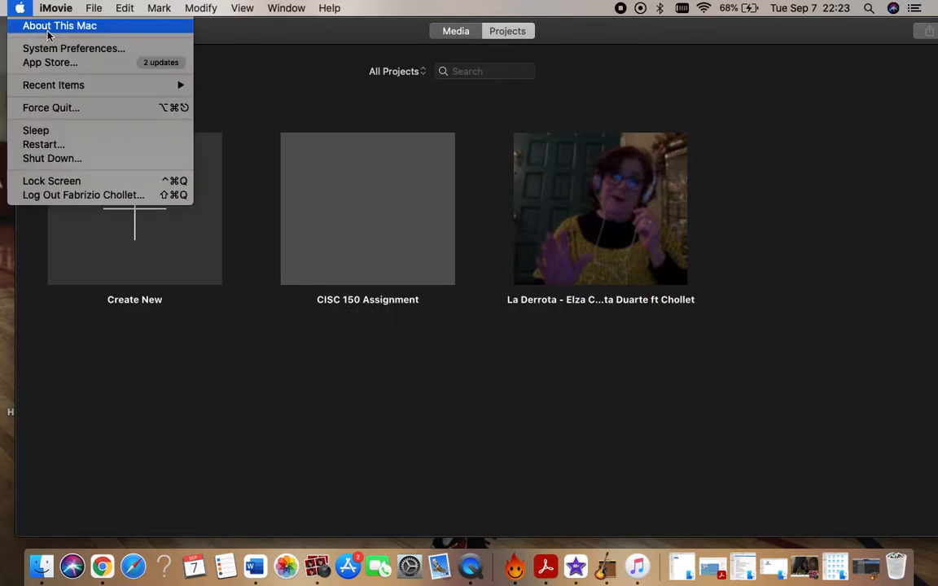
{"action": "key", "text": "Escape"}
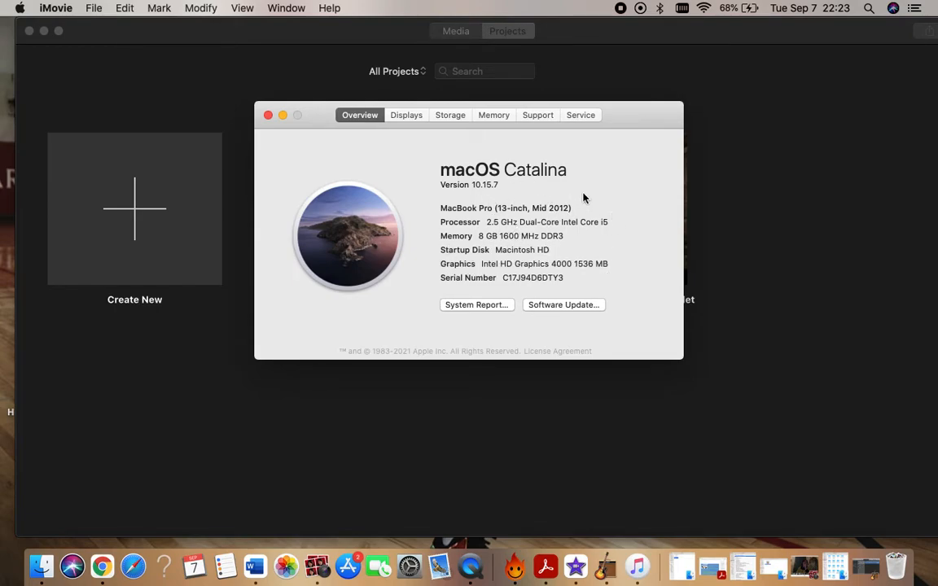
{"action": "left_click", "coordinate": [267, 115]}
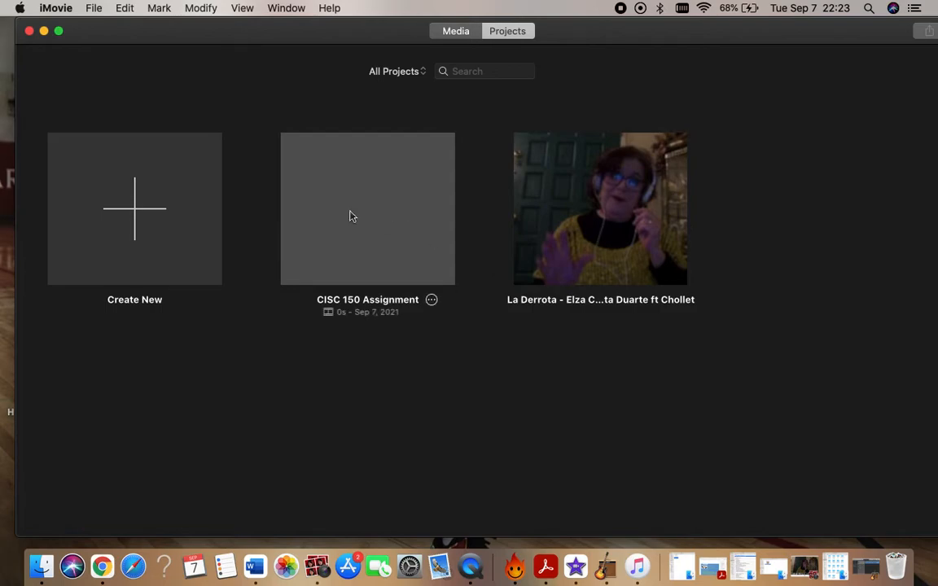
Move the iMovie window fully onto the screen and open the La Derrota project with its timeline in view.
{"action": "mouse_move", "coordinate": [273, 28]}
{"action": "left_mouse_down"}
{"action": "mouse_move", "coordinate": [232, 29]}
{"action": "mouse_move", "coordinate": [278, 38]}
{"action": "mouse_move", "coordinate": [349, 29]}
{"action": "mouse_move", "coordinate": [272, 32]}
{"action": "mouse_move", "coordinate": [300, 34]}
{"action": "mouse_move", "coordinate": [283, 35]}
{"action": "left_mouse_up"}
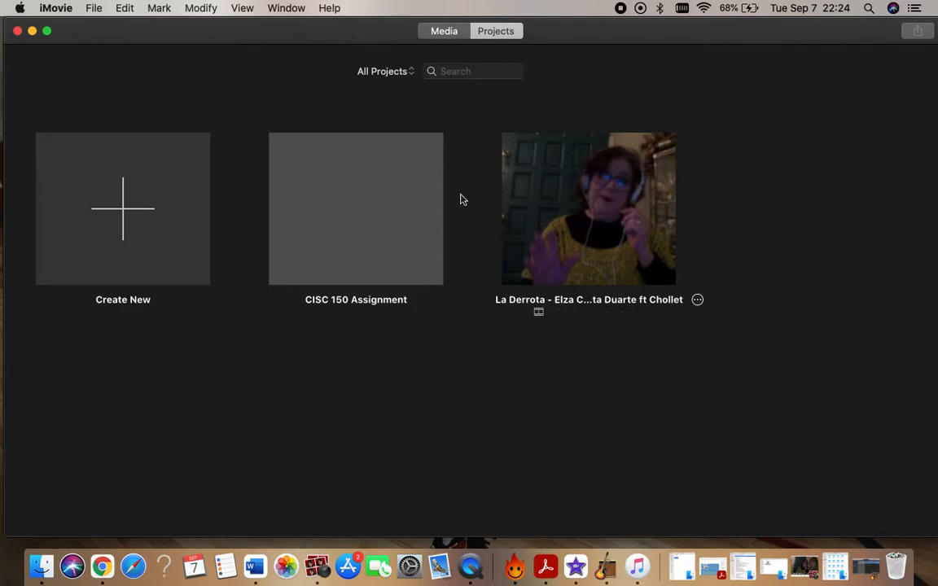
{"action": "double_click", "coordinate": [568, 201]}
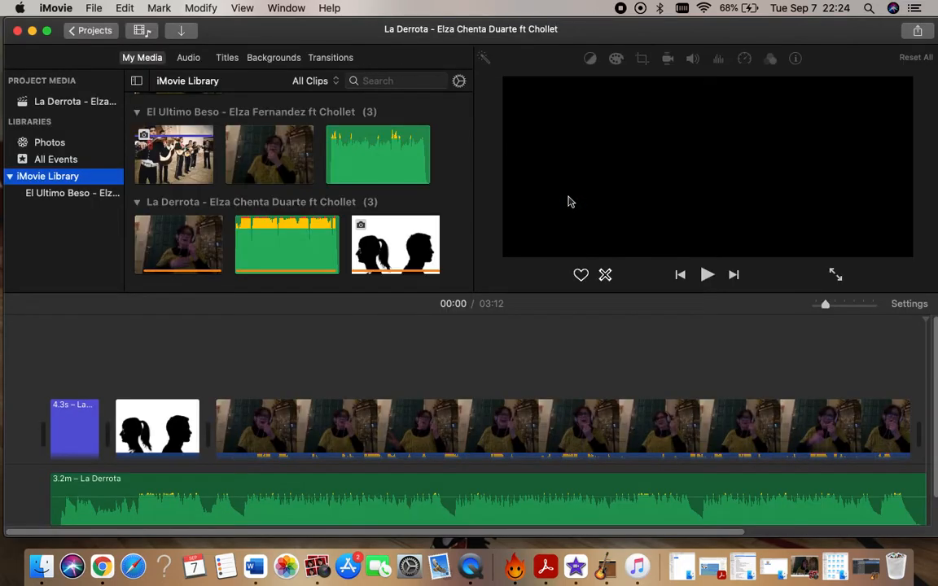
{"action": "scroll", "coordinate": [458, 406], "scroll_direction": "down", "scroll_amount": 3}
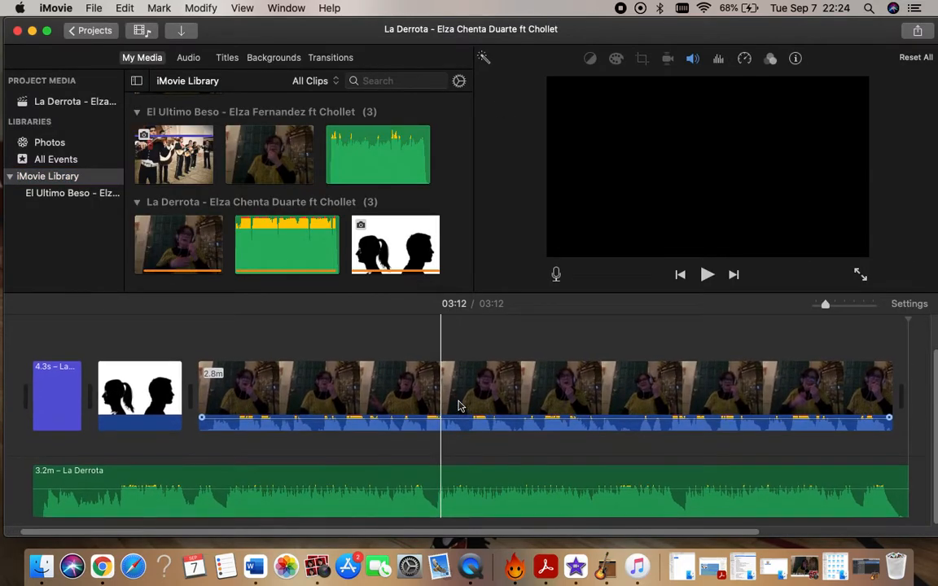
{"action": "scroll", "coordinate": [499, 394], "scroll_direction": "left", "scroll_amount": 1}
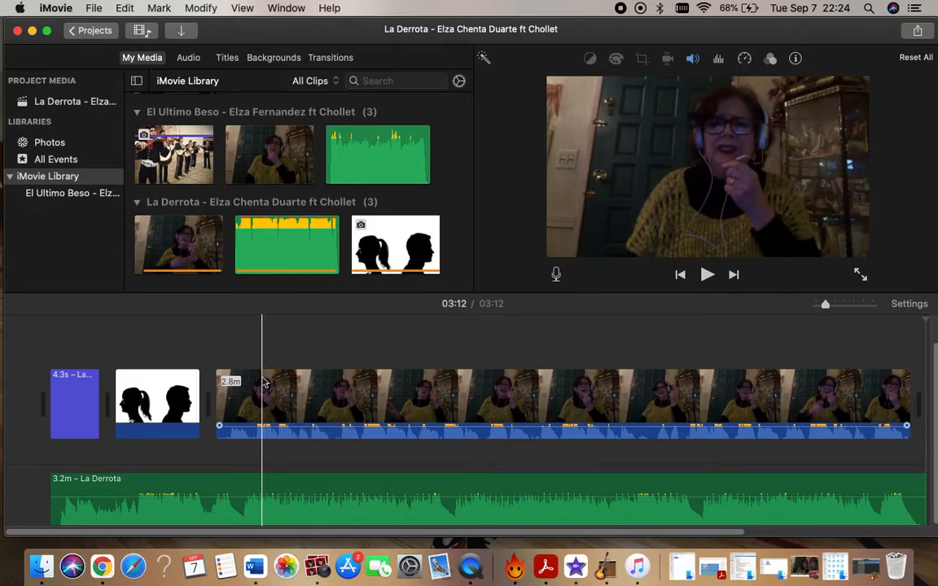
Play a few seconds of the timeline from near the start of the 2.8-minute video clip and pause.
{"action": "left_click", "coordinate": [254, 382]}
{"action": "left_click", "coordinate": [712, 278]}
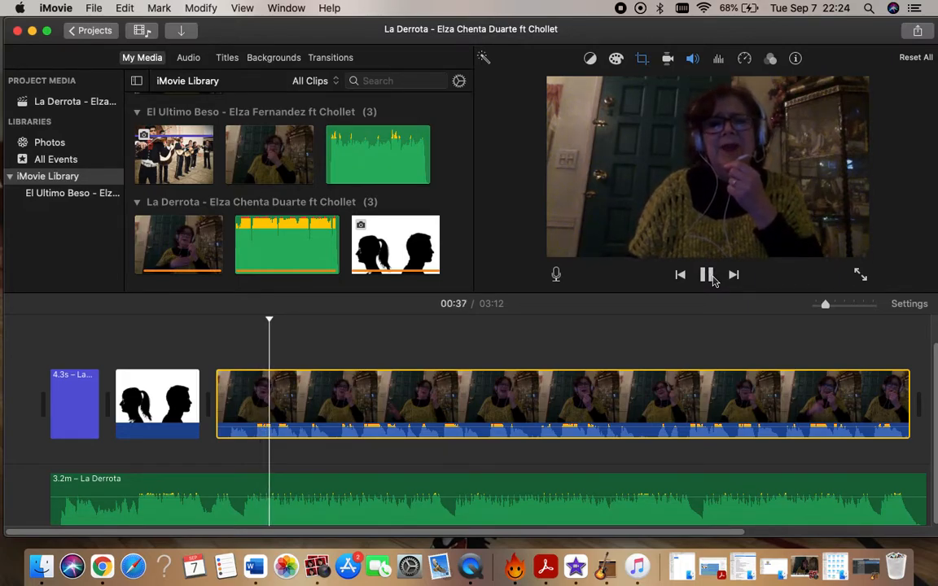
{"action": "left_click", "coordinate": [712, 278]}
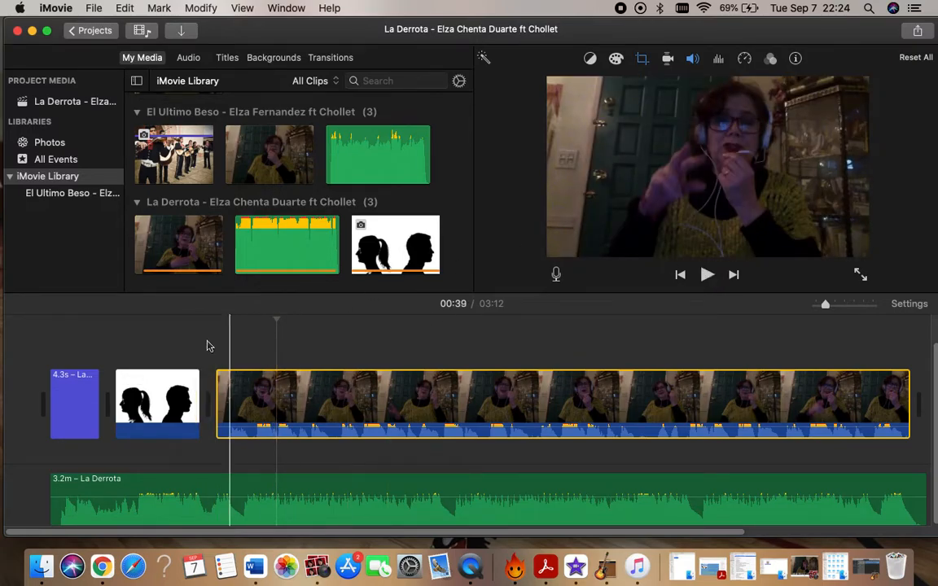
Select the La Derrota audio track at 00:06, play the timeline from there and pause it.
{"action": "left_click", "coordinate": [125, 488]}
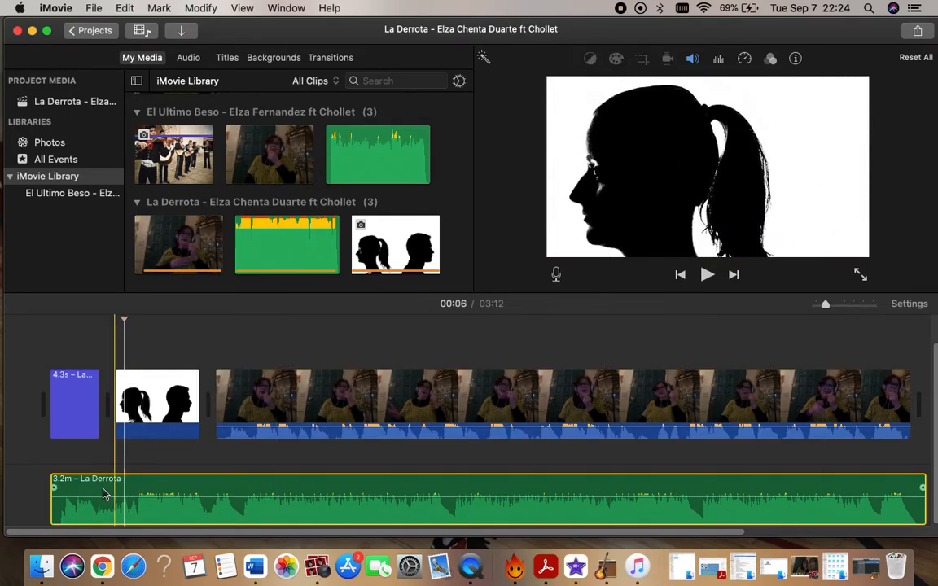
{"action": "left_click", "coordinate": [707, 275]}
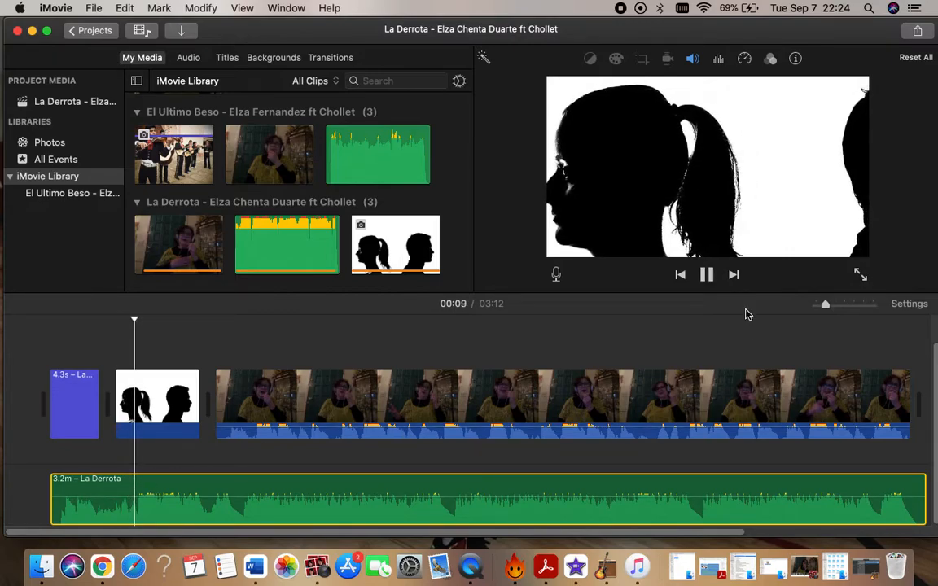
{"action": "left_click", "coordinate": [708, 275]}
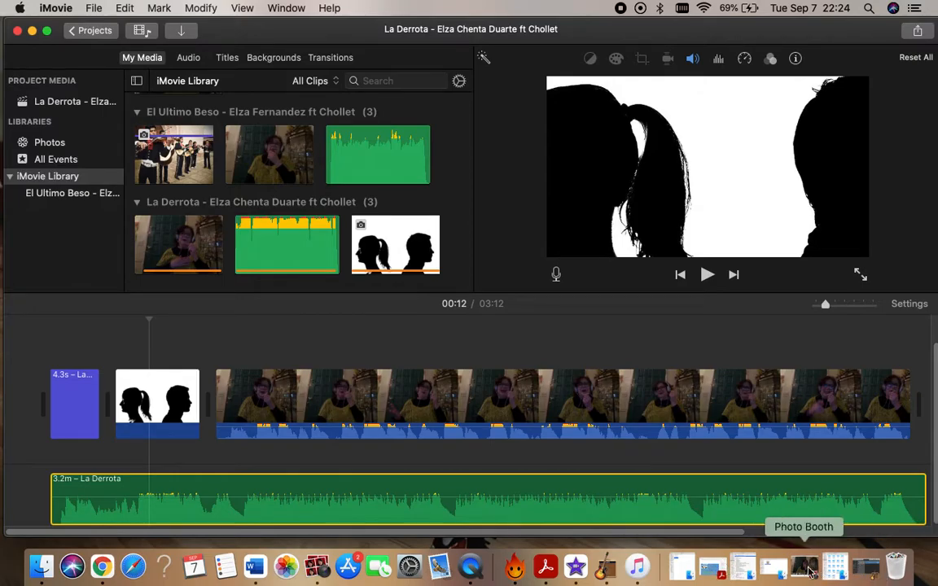
Switch to Chrome and bring up the YtMp3 converter page.
{"action": "key", "text": "ctrl+Up"}
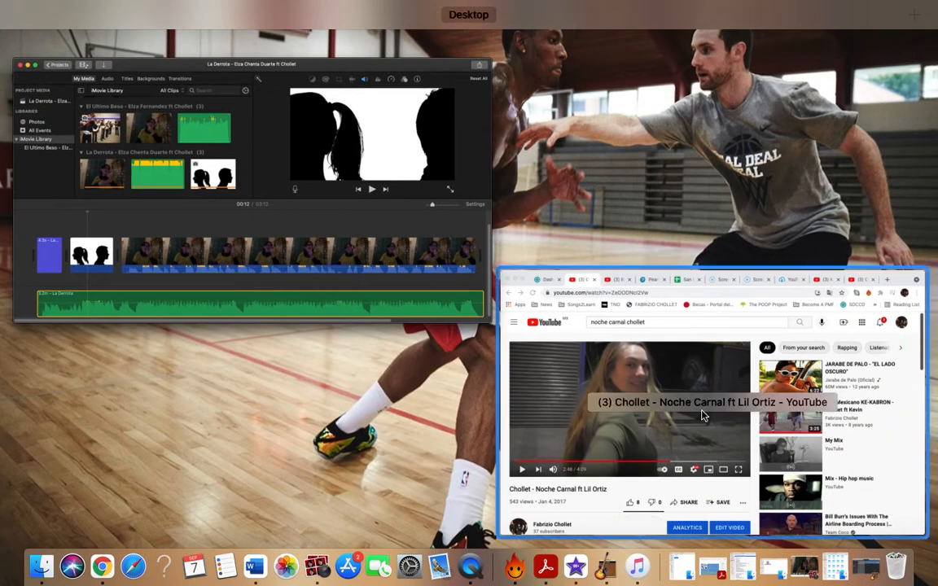
{"action": "left_click", "coordinate": [631, 368]}
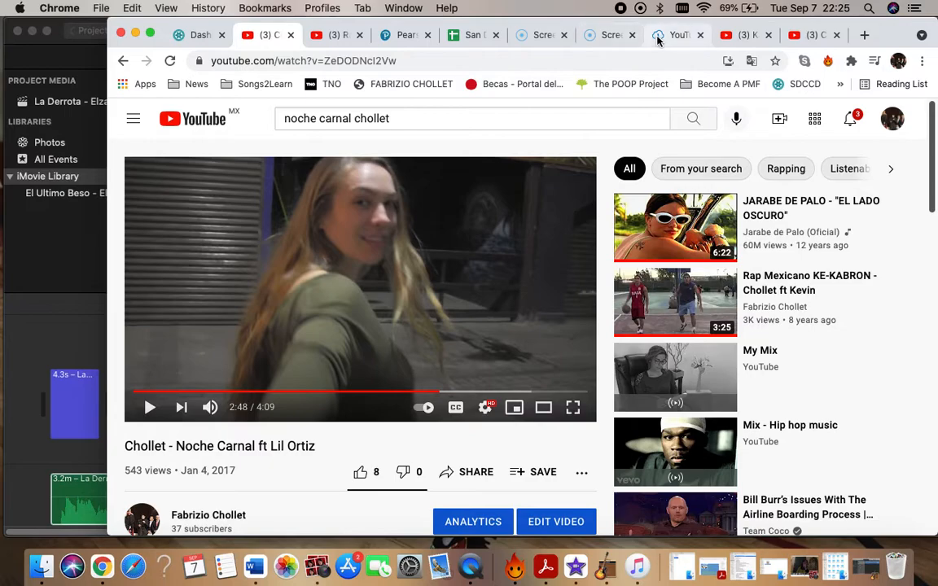
{"action": "left_click", "coordinate": [657, 37]}
{"action": "scroll", "coordinate": [455, 233], "scroll_direction": "down", "scroll_amount": 1}
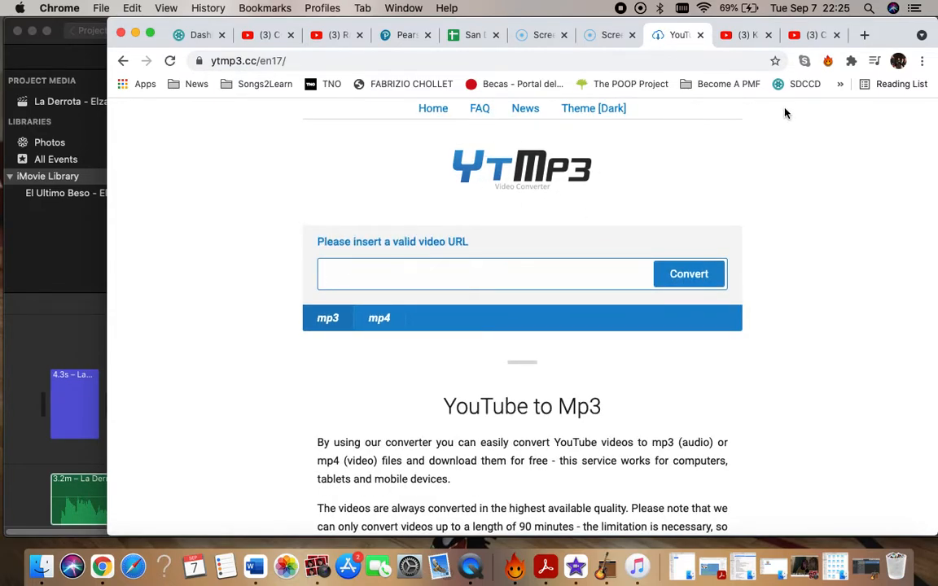
Enter the URL of the Creo Estar Soñando karaoke video as the source in the YtMp3 converter.
{"action": "left_click", "coordinate": [738, 39]}
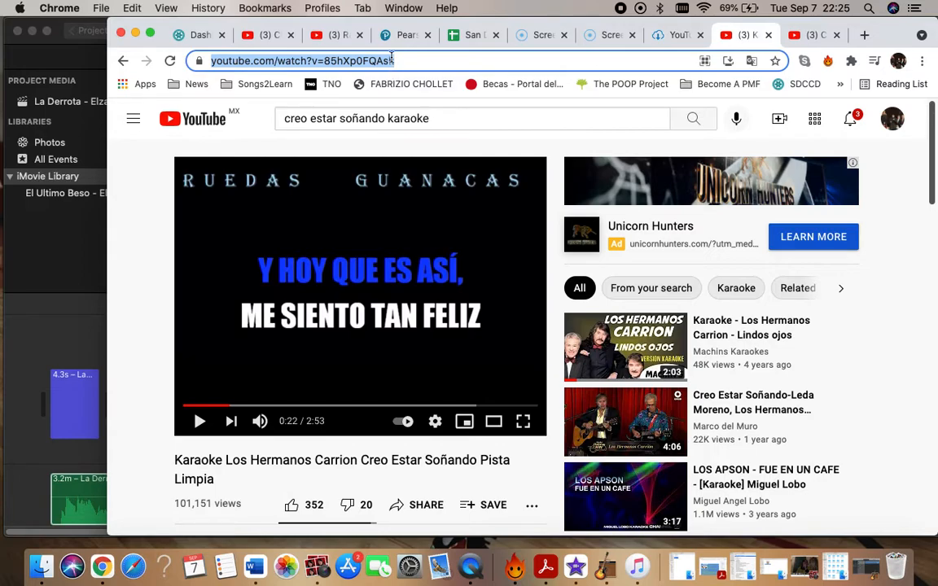
{"action": "left_click", "coordinate": [667, 35]}
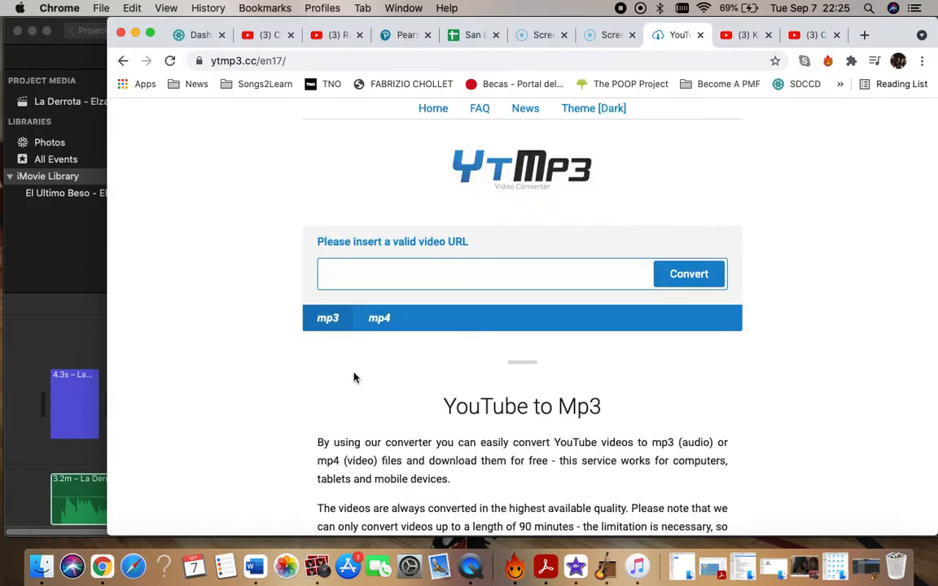
{"action": "left_click", "coordinate": [379, 273]}
{"action": "type", "text": "https://www.youtube.com/watch?v=85hXp0FQAsk"}
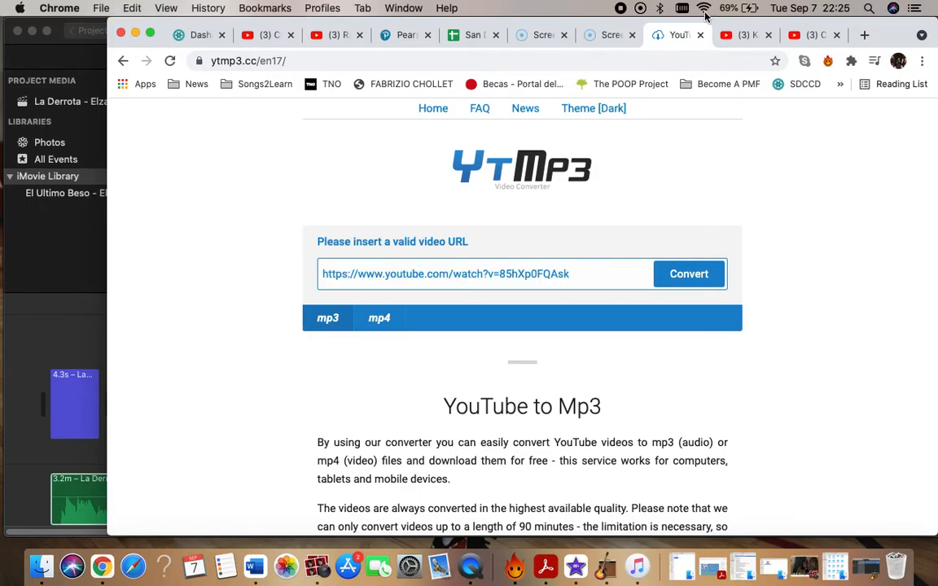
View the finished Creo Estar Soñando video on YouTube, minimize Chrome, and open the CISC 150 Assignment project in iMovie.
{"action": "left_click", "coordinate": [804, 34]}
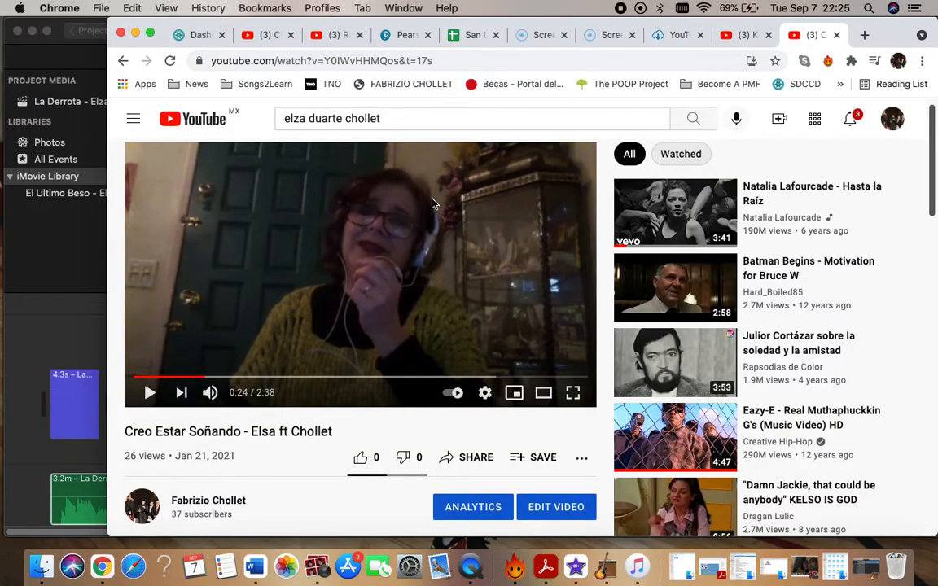
{"action": "left_click", "coordinate": [136, 34]}
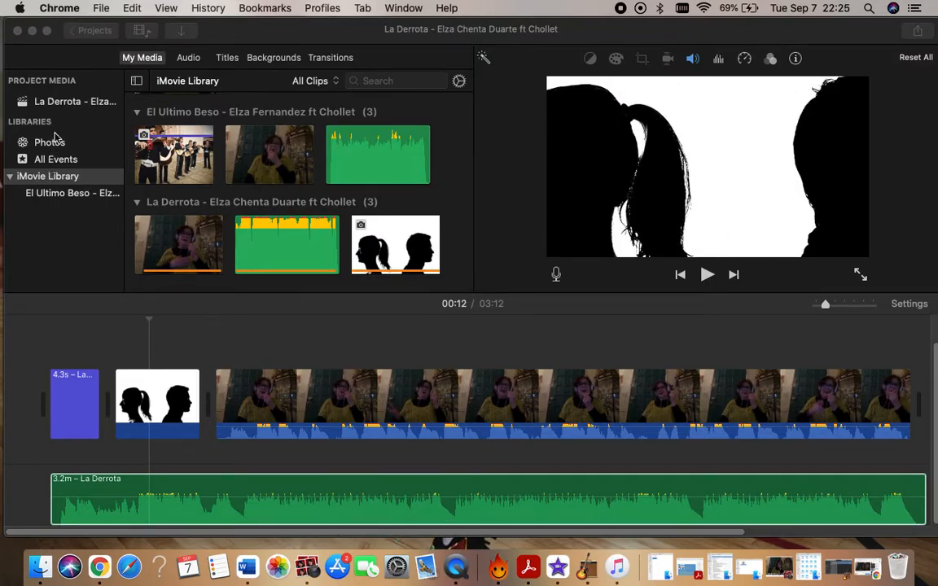
{"action": "left_click", "coordinate": [89, 31]}
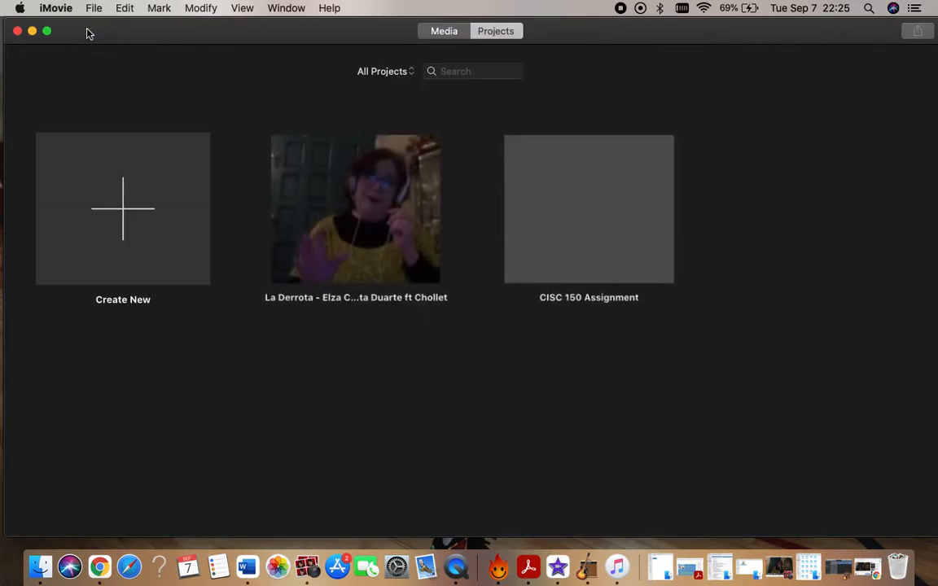
{"action": "left_click", "coordinate": [615, 230]}
{"action": "double_click", "coordinate": [614, 229]}
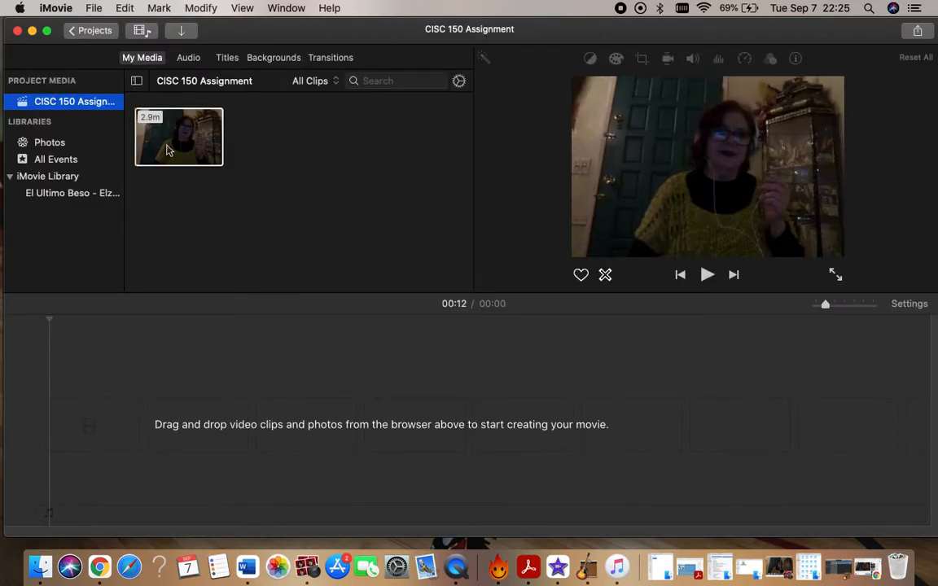
{"action": "left_click", "coordinate": [171, 148]}
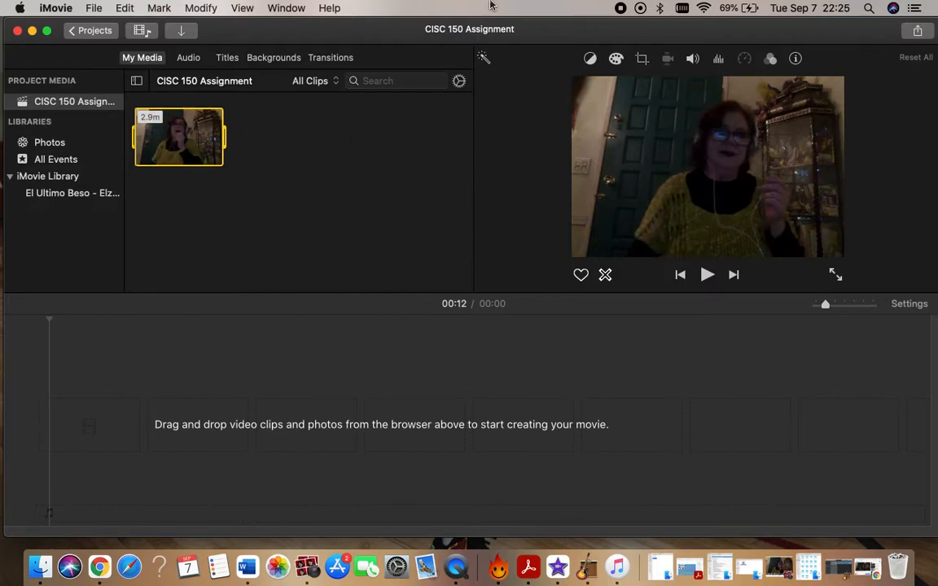
{"action": "left_click", "coordinate": [800, 506]}
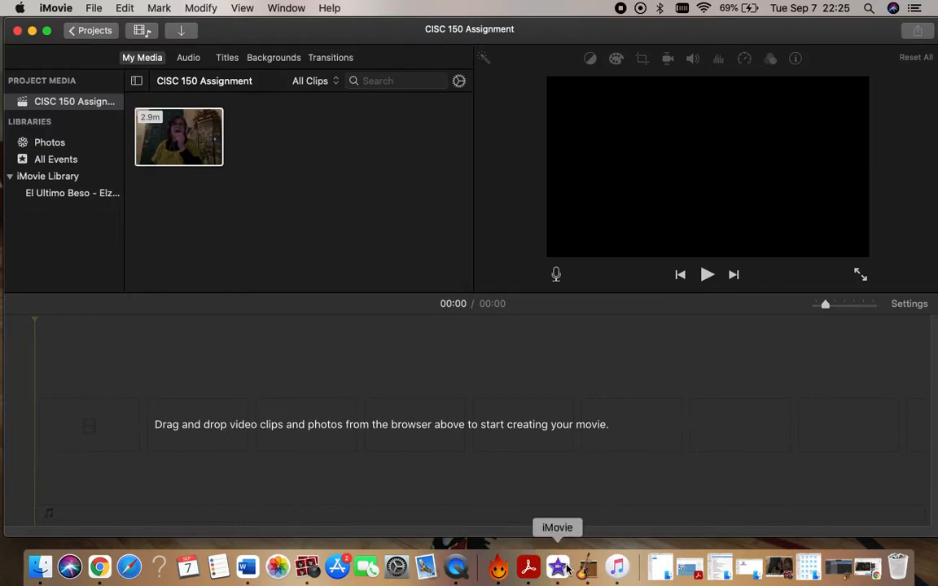
Switch to Photo Booth, play the 2:56 singing recording from its start, pause it, and minimize the window.
{"action": "left_click", "coordinate": [306, 570]}
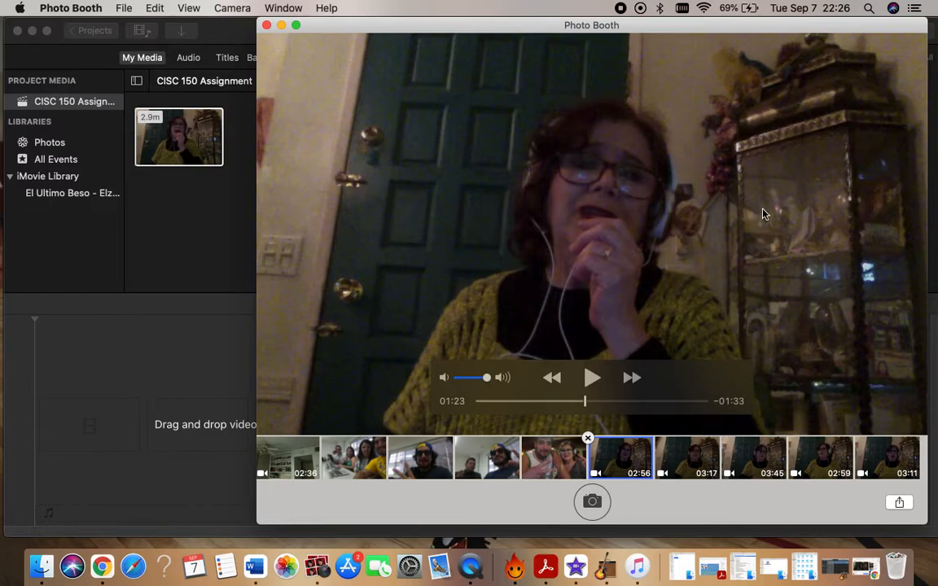
{"action": "mouse_move", "coordinate": [643, 350]}
{"action": "left_click", "coordinate": [549, 461]}
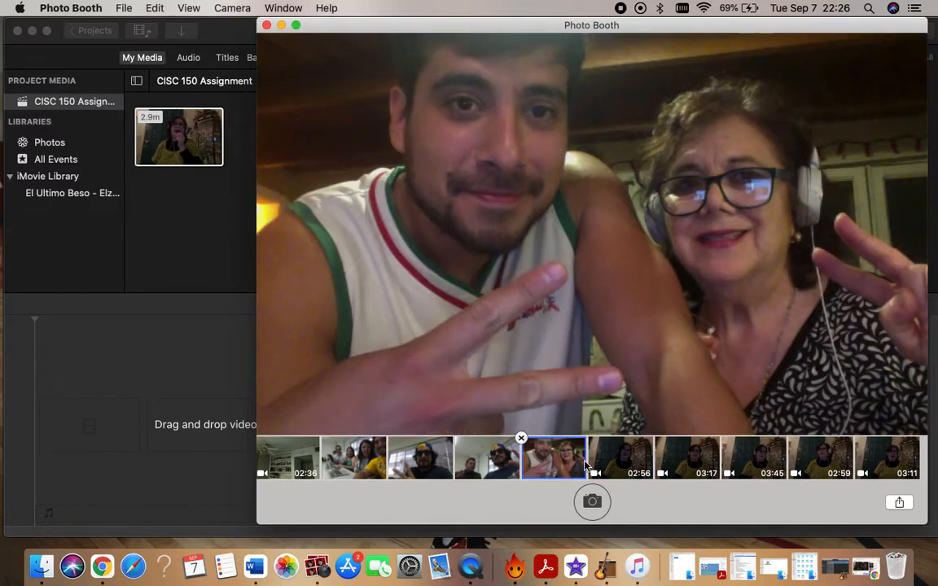
{"action": "left_click", "coordinate": [616, 461]}
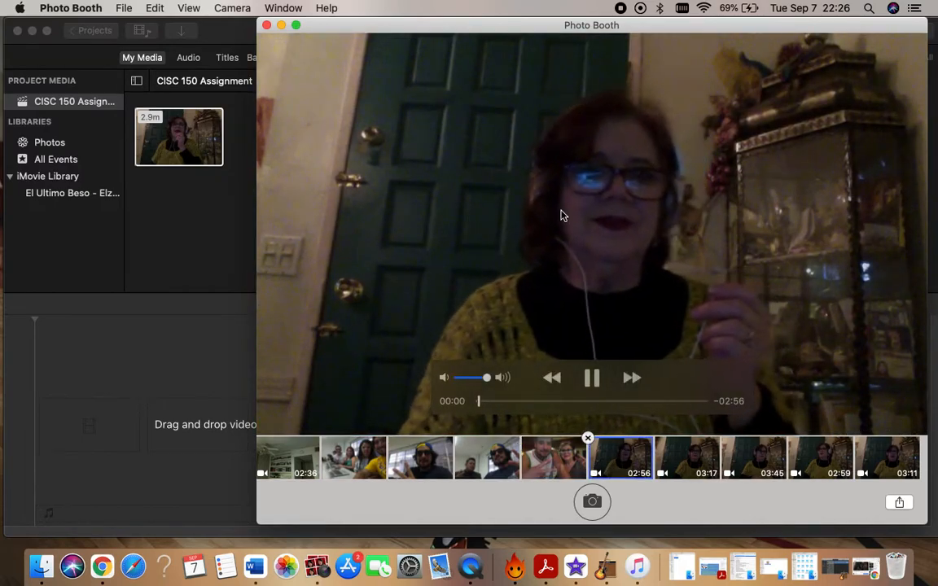
{"action": "key", "text": "space"}
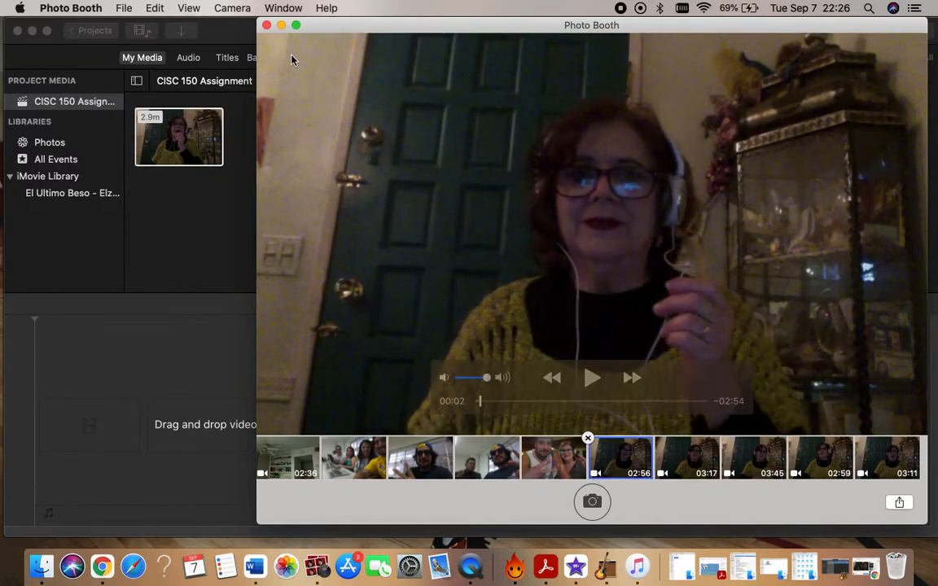
{"action": "left_click", "coordinate": [281, 26]}
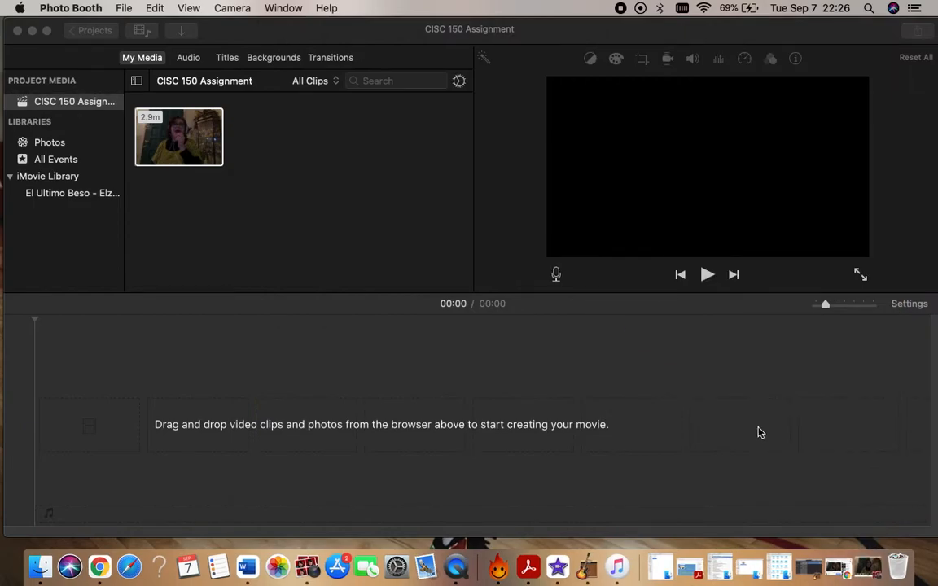
Restore Photo Booth, try to import its recording into iMovie, and place the 2.9-minute project clip in the empty timeline.
{"action": "left_click", "coordinate": [867, 566]}
{"action": "left_click_drag", "start_coordinate": [449, 455], "coordinate": [162, 211]}
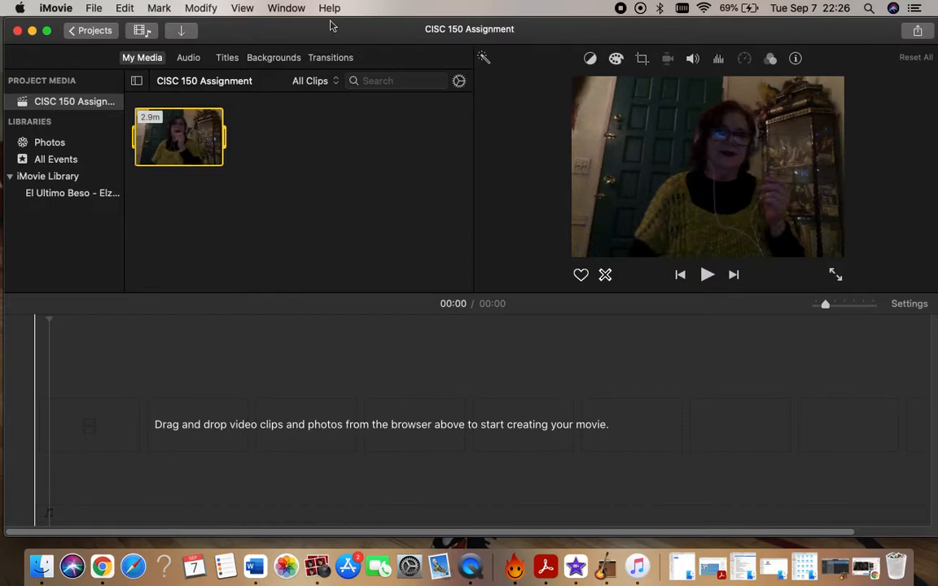
{"action": "left_click_drag", "start_coordinate": [199, 133], "coordinate": [92, 439]}
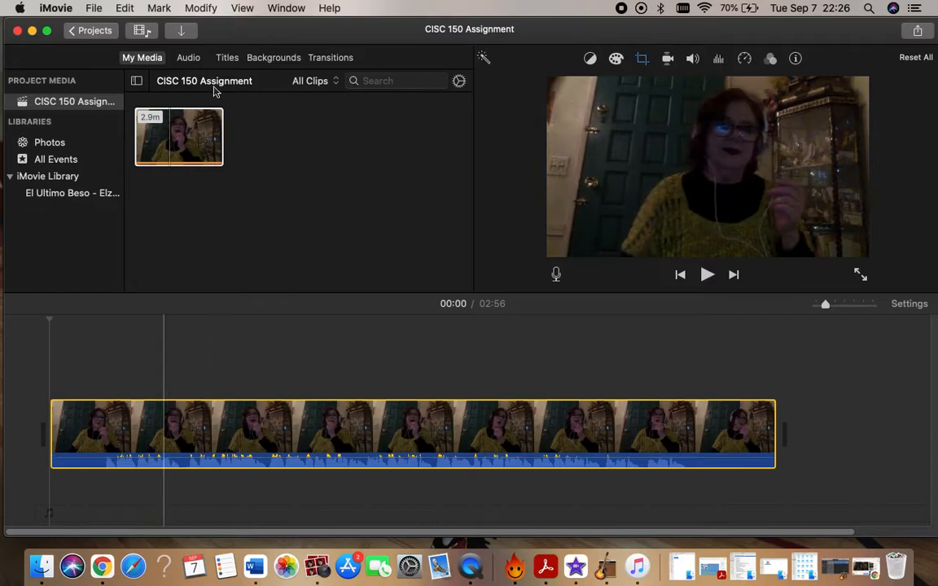
Detach the audio from the video clip in the timeline and select the detached track at 00:05.
{"action": "left_click_drag", "start_coordinate": [285, 34], "coordinate": [344, 20]}
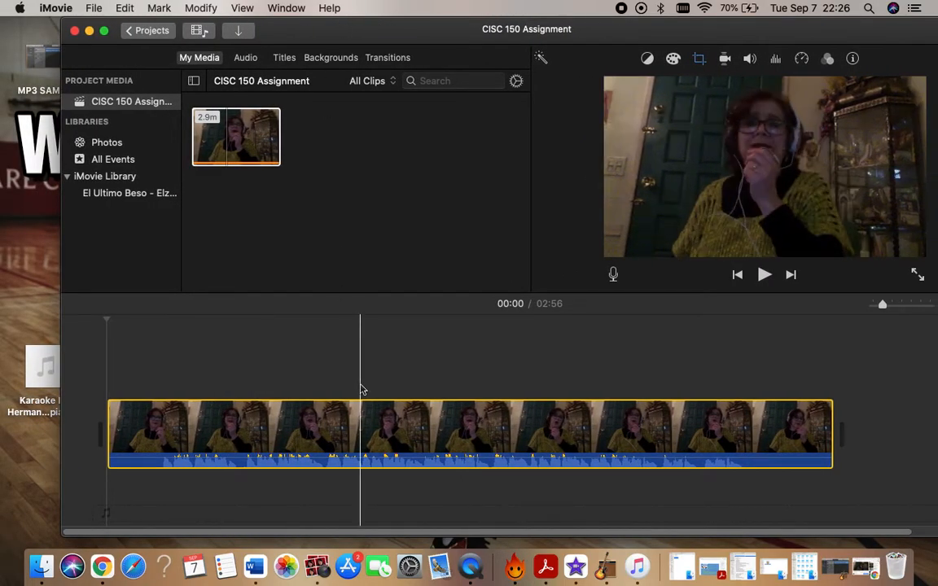
{"action": "right_click", "coordinate": [211, 424]}
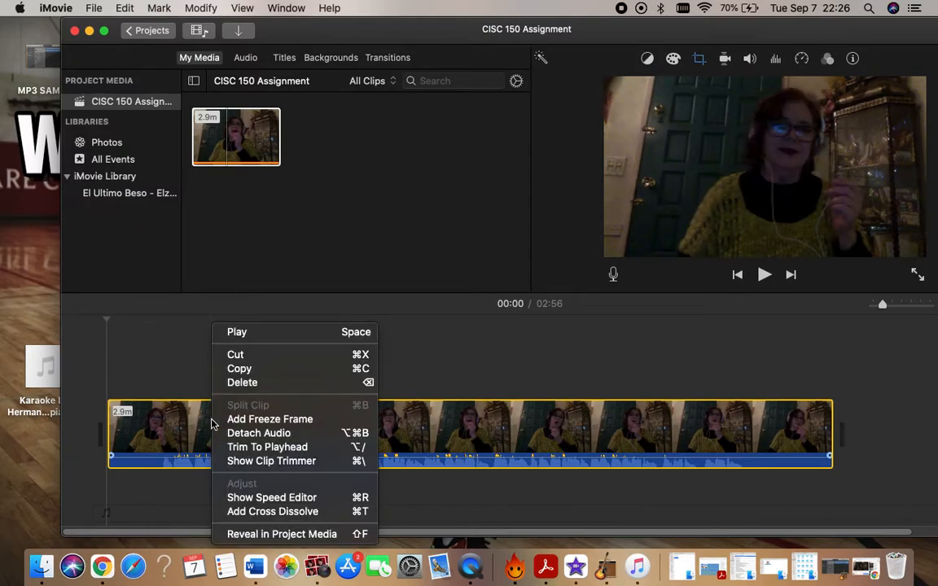
{"action": "left_click", "coordinate": [257, 433]}
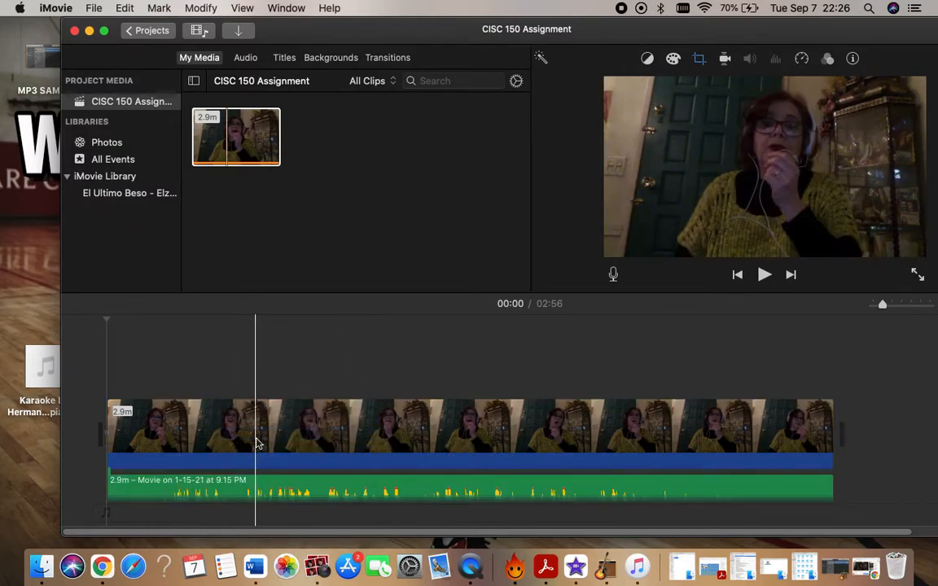
{"action": "left_click", "coordinate": [130, 489]}
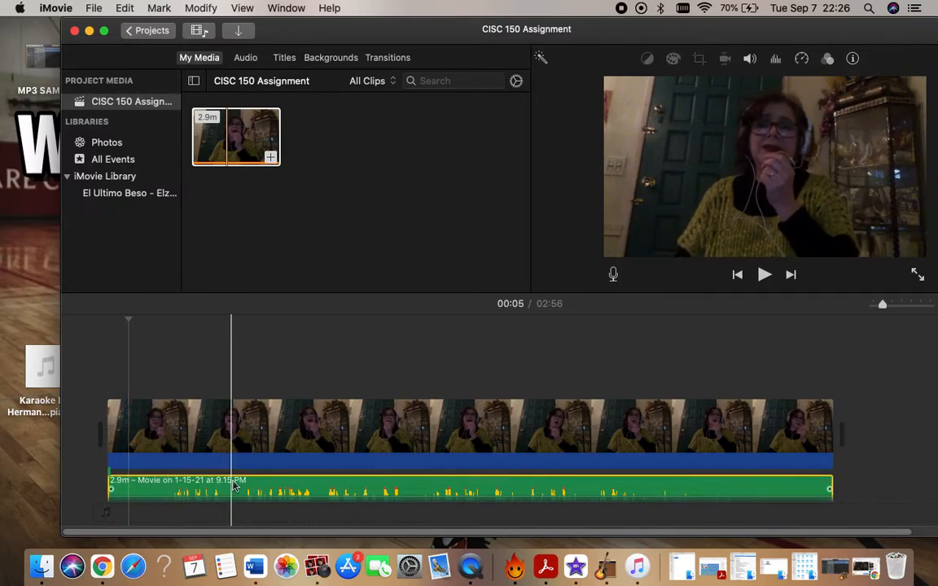
Play the timeline from 00:20 with the system volume raised, pause it at 00:30, and reposition the iMovie window.
{"action": "left_click", "coordinate": [191, 373]}
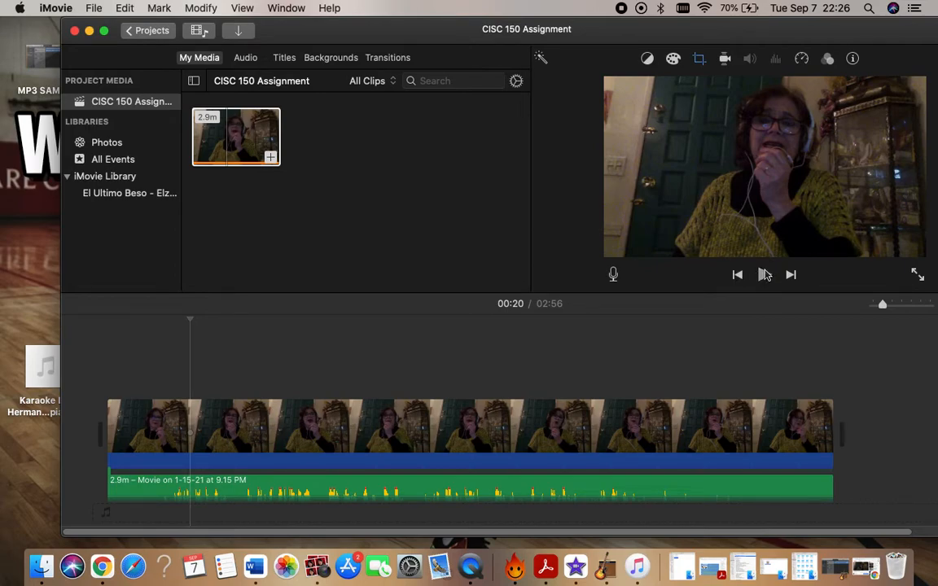
{"action": "key", "text": "XF86AudioRaiseVolume"}
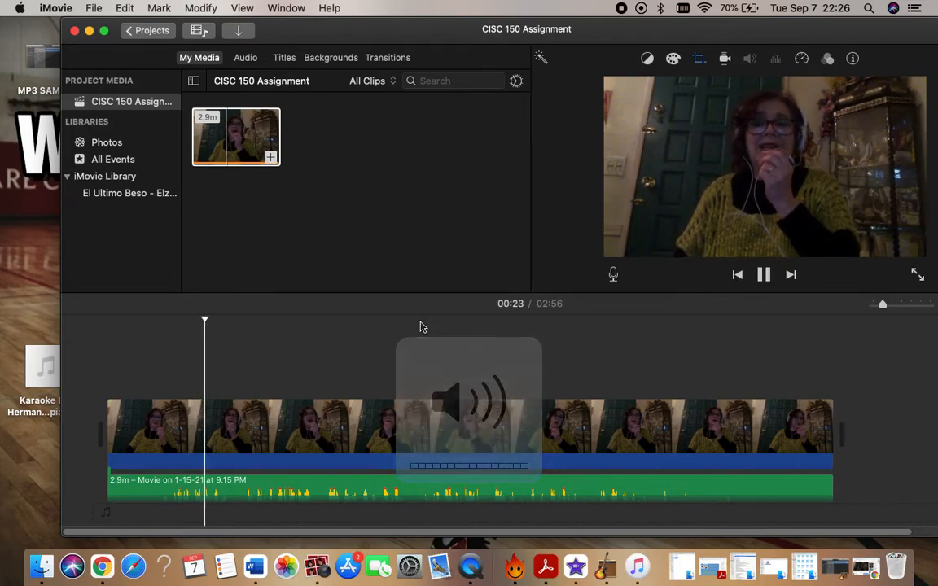
{"action": "left_click", "coordinate": [765, 275]}
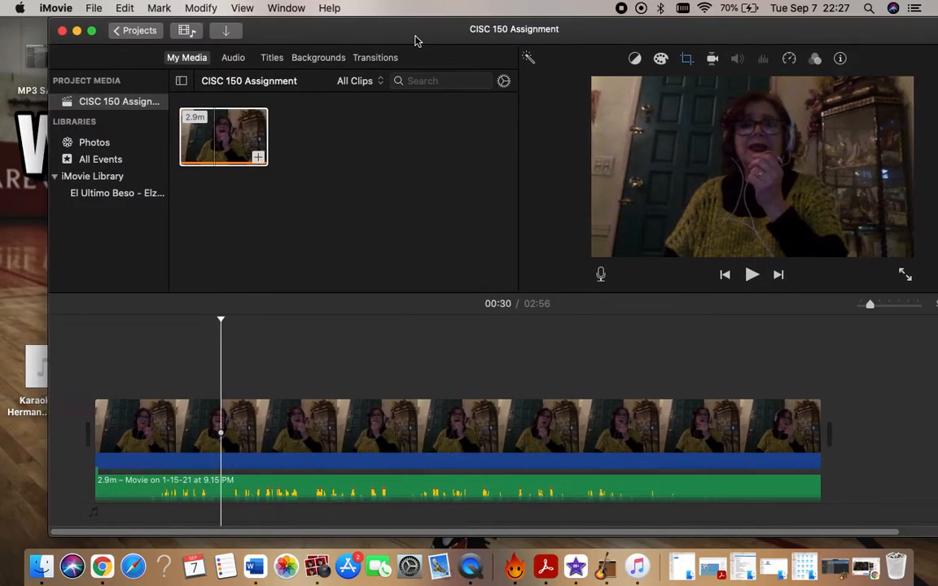
{"action": "left_click_drag", "start_coordinate": [413, 40], "coordinate": [393, 39]}
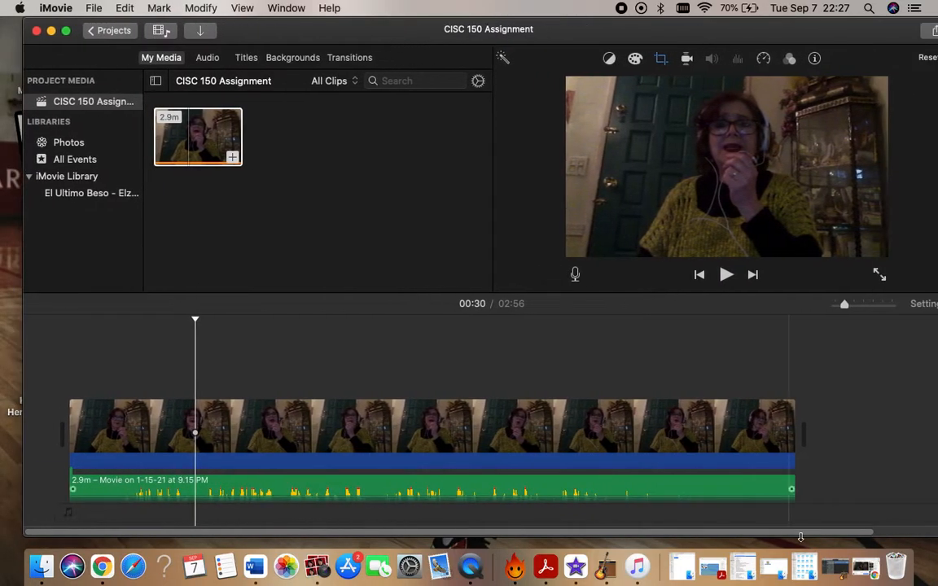
Switch to Chrome, play a moment of the Creo Estar Soñando karaoke video on YouTube, pause it, and minimize the browser.
{"action": "left_click", "coordinate": [865, 568]}
{"action": "left_click", "coordinate": [736, 34]}
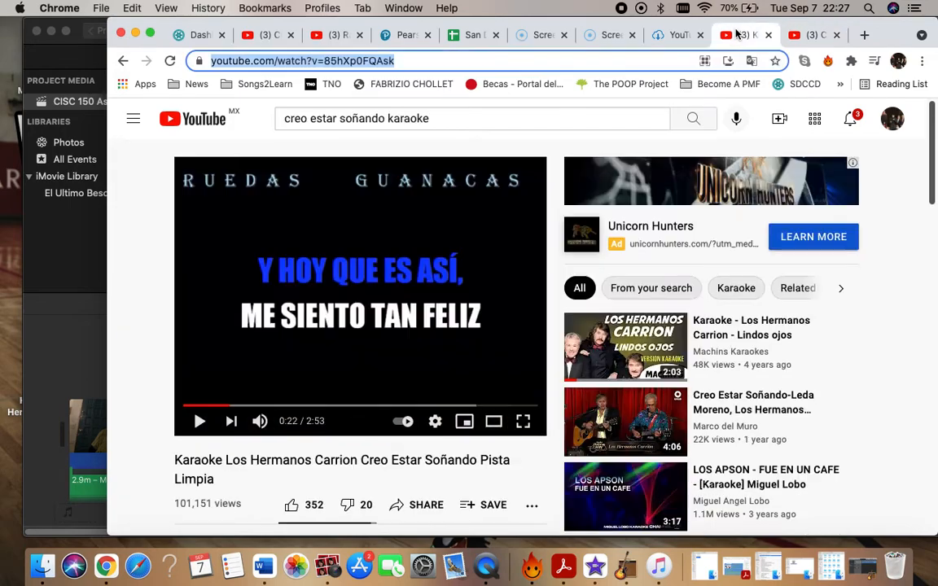
{"action": "left_click", "coordinate": [355, 293]}
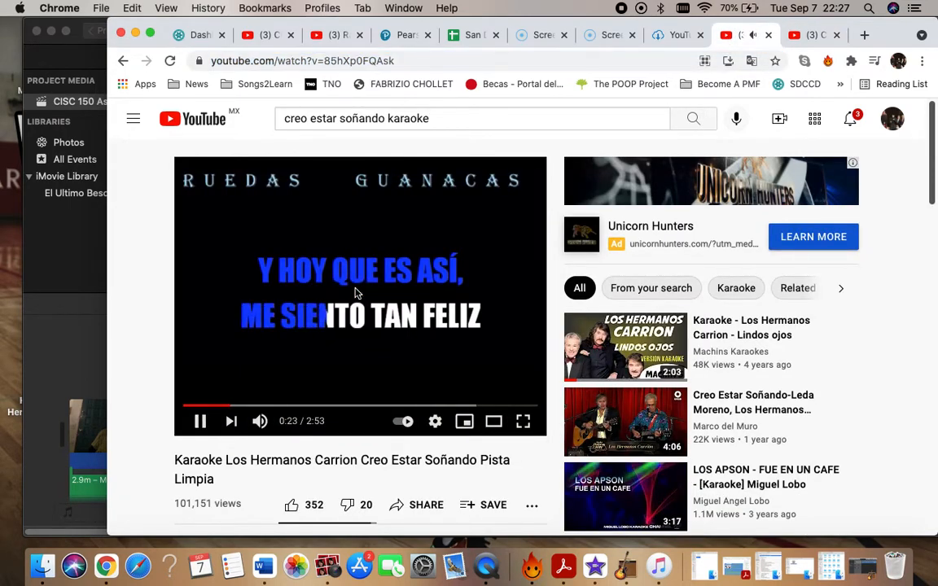
{"action": "left_click", "coordinate": [356, 295]}
{"action": "left_click", "coordinate": [136, 34]}
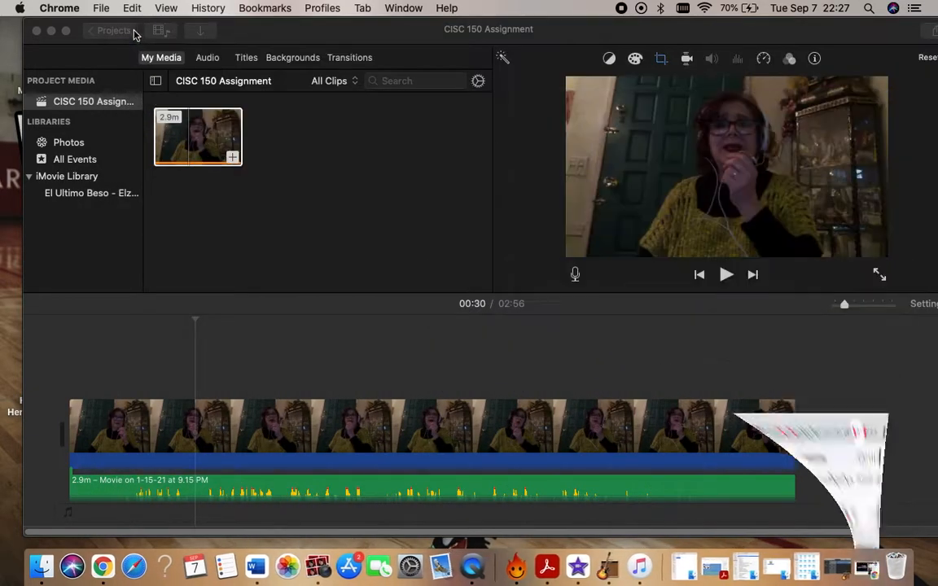
Add the Karaoke Los Hermanos Carrion MP3 from the desktop to the timeline as a background track starting at 00:00.
{"action": "left_click_drag", "start_coordinate": [278, 29], "coordinate": [379, 33]}
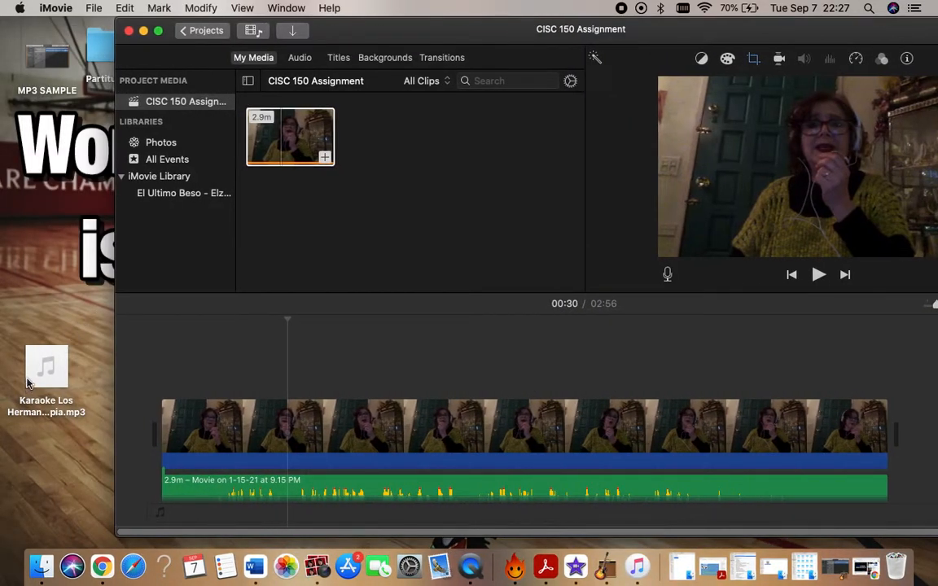
{"action": "left_click", "coordinate": [26, 365]}
{"action": "left_click_drag", "start_coordinate": [26, 365], "coordinate": [142, 511]}
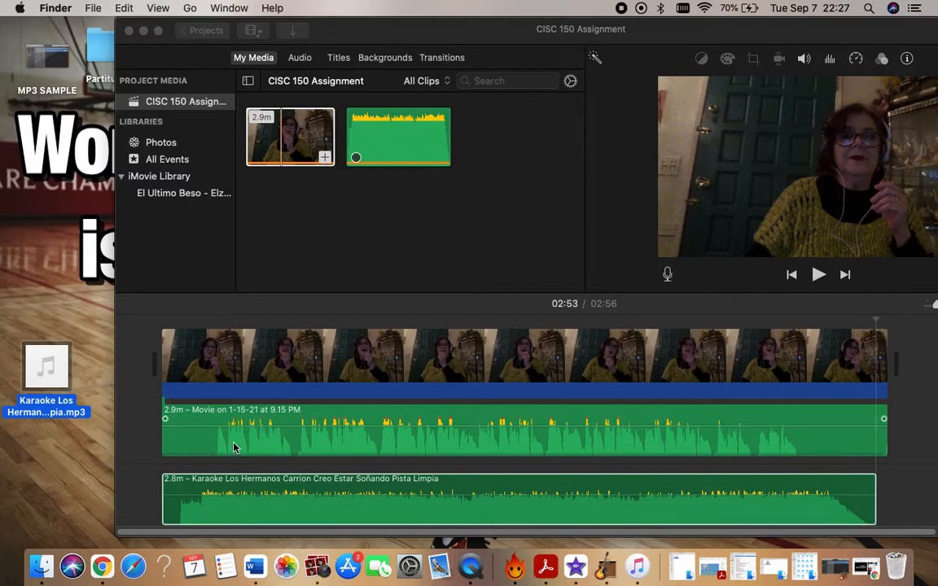
Select the recording's detached audio track at 00:18 and the video clip above it at 00:16.
{"action": "left_click", "coordinate": [209, 416]}
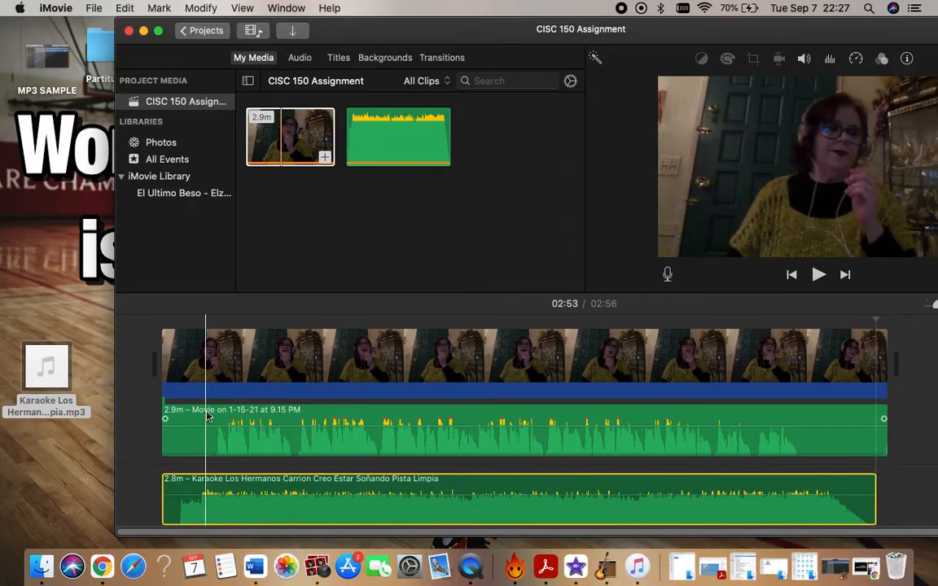
{"action": "left_click", "coordinate": [237, 422]}
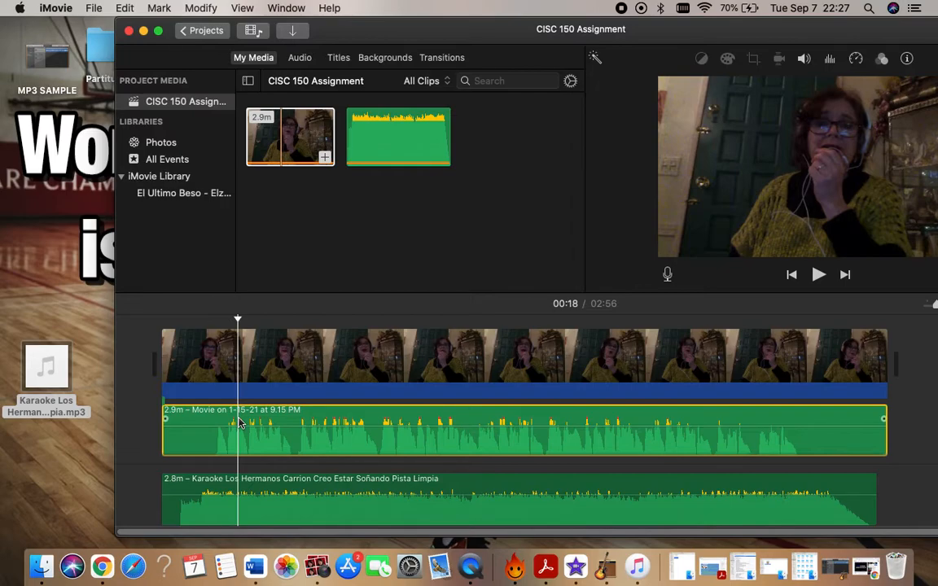
{"action": "left_click", "coordinate": [228, 352]}
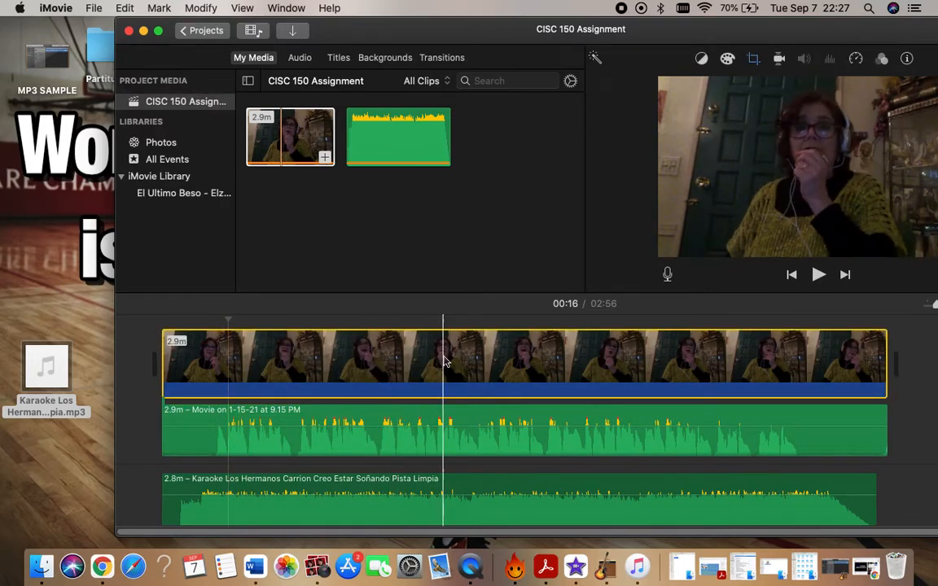
Select the recording's detached audio track, play the timeline through 00:30, and pause it at 00:32.
{"action": "left_click", "coordinate": [288, 419]}
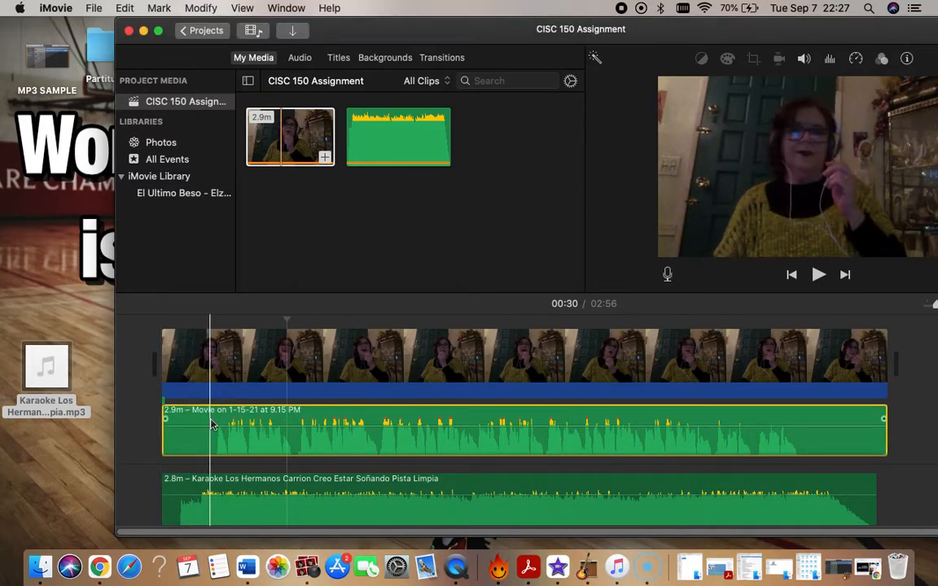
{"action": "left_click", "coordinate": [259, 321]}
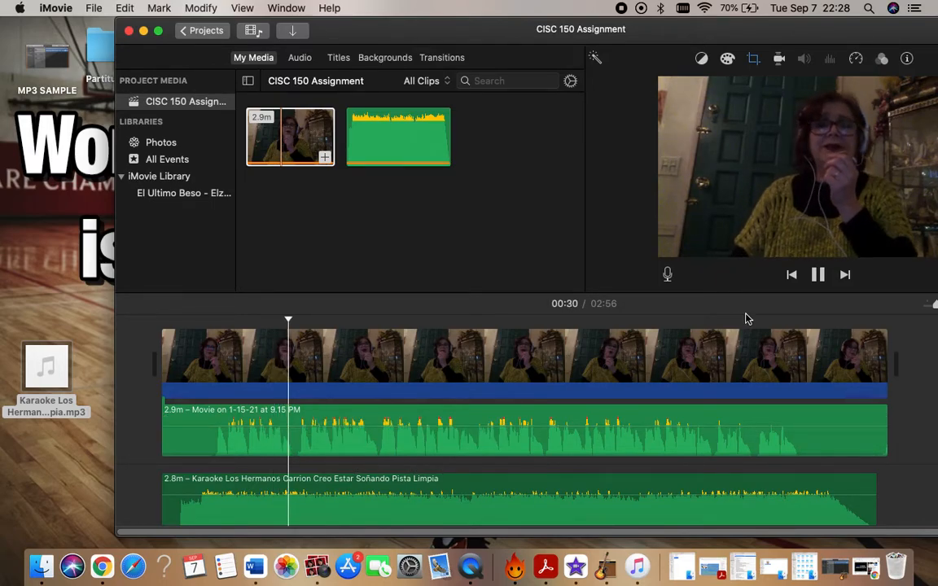
{"action": "left_click", "coordinate": [819, 279]}
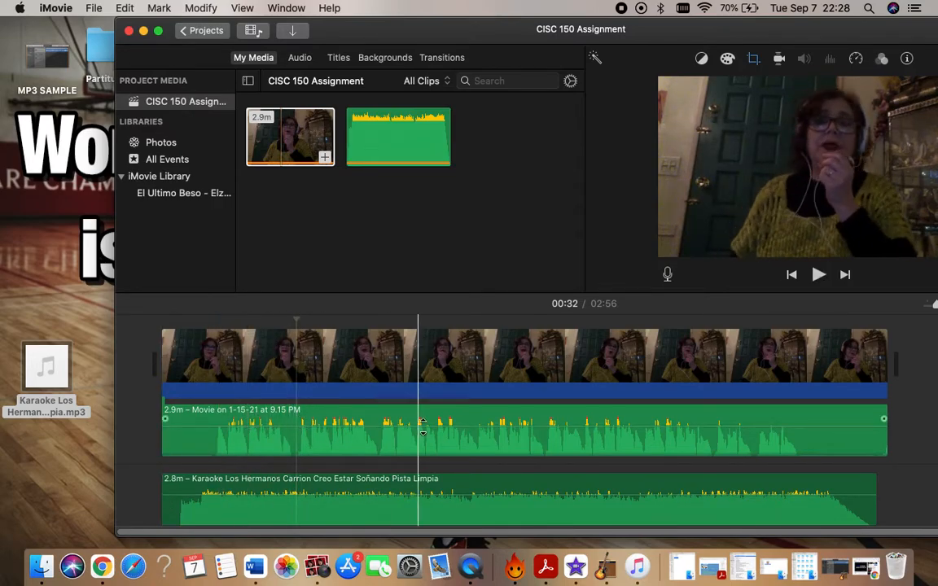
Lower the karaoke track's volume to 37% and play the timeline from 00:24 to hear the balance.
{"action": "left_click", "coordinate": [386, 417]}
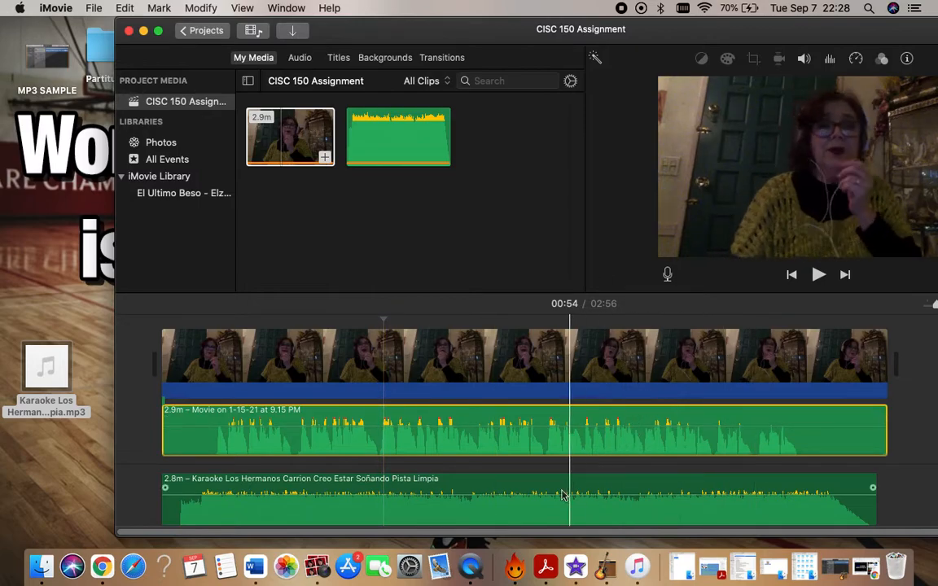
{"action": "left_click", "coordinate": [506, 493]}
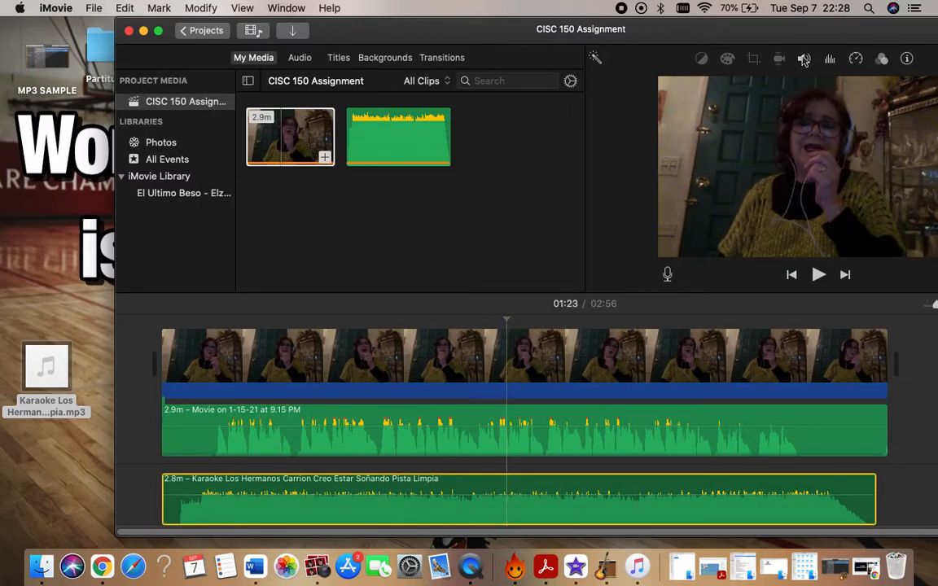
{"action": "left_click", "coordinate": [803, 59]}
{"action": "left_click_drag", "start_coordinate": [746, 89], "coordinate": [719, 92]}
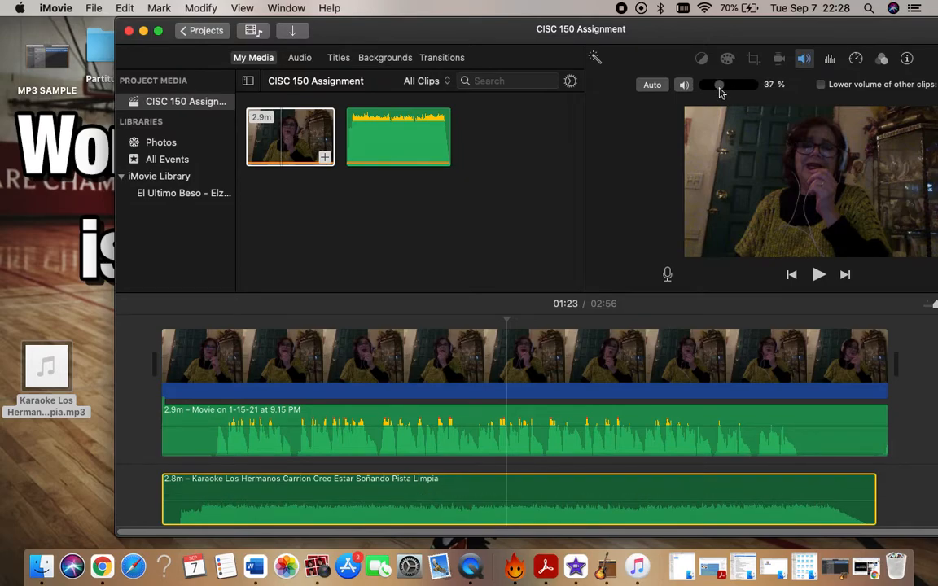
{"action": "left_click", "coordinate": [320, 418]}
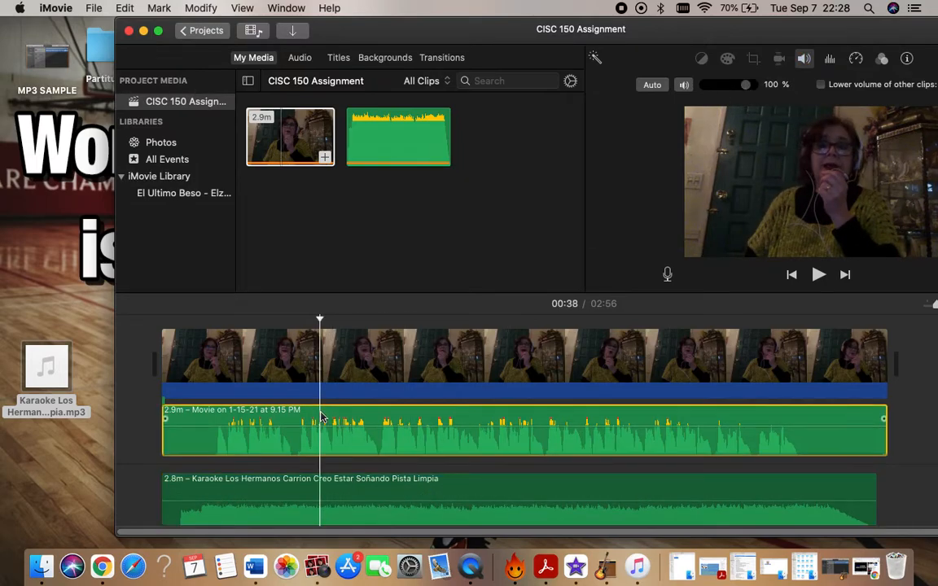
{"action": "left_click", "coordinate": [262, 344]}
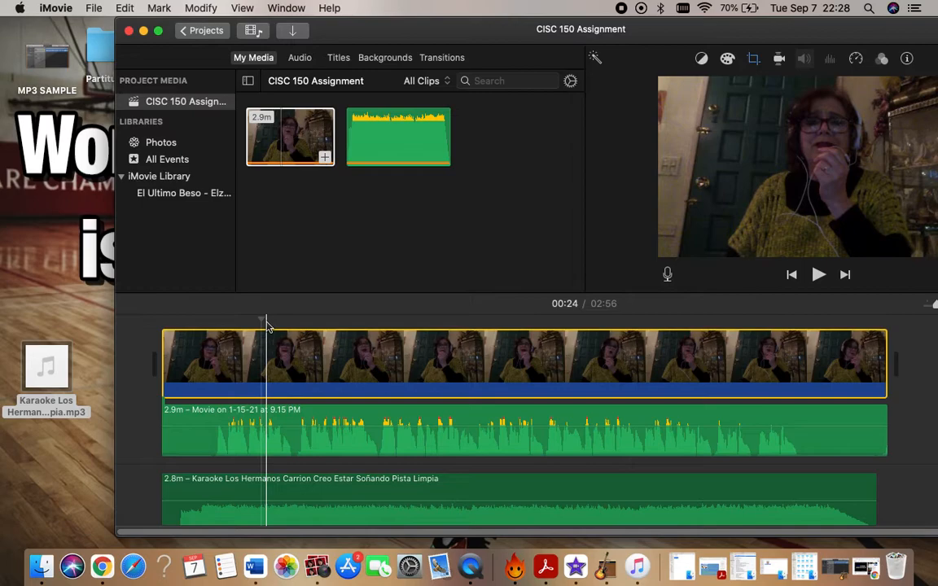
{"action": "key", "text": "space"}
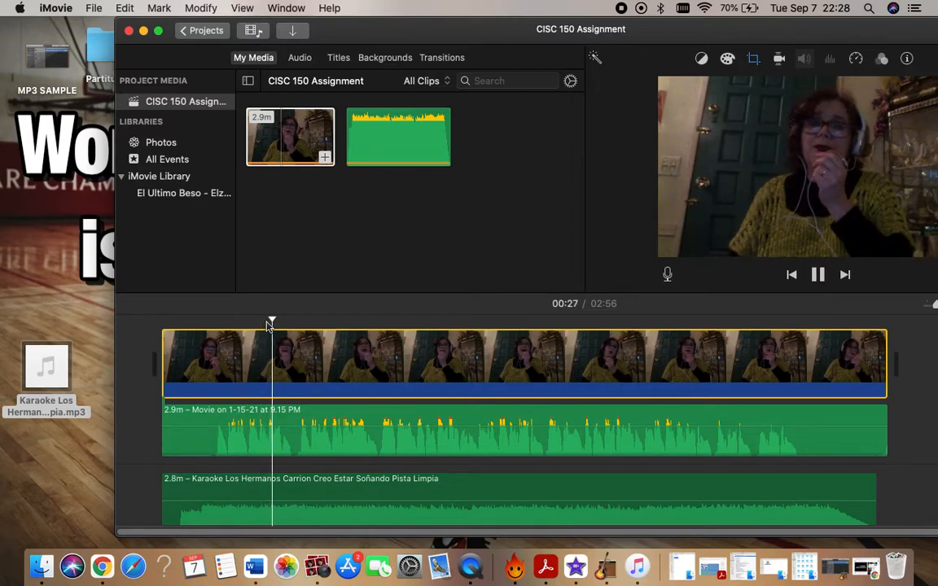
Reduce the karaoke track's volume to 16% and replay the timeline from 00:24.
{"action": "left_click", "coordinate": [495, 491]}
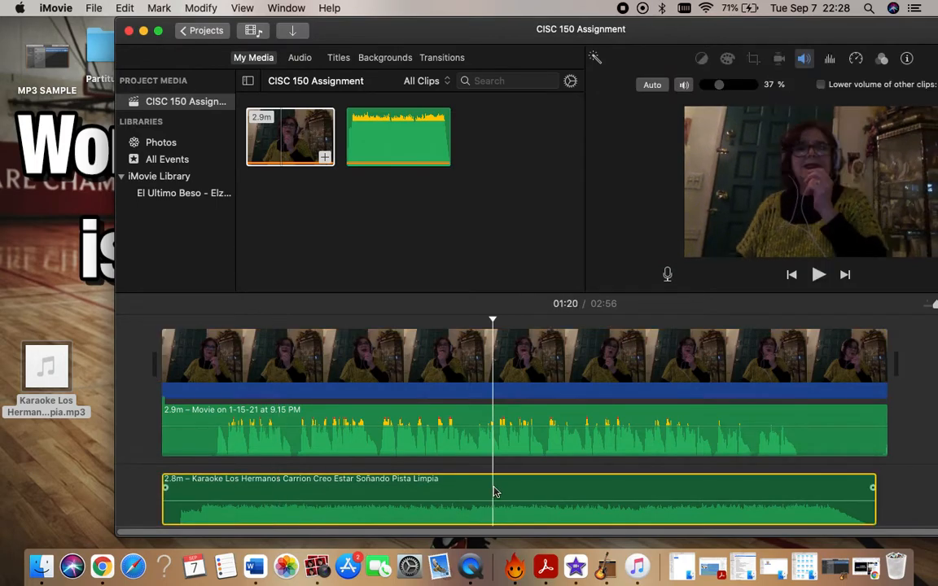
{"action": "left_click", "coordinate": [803, 58]}
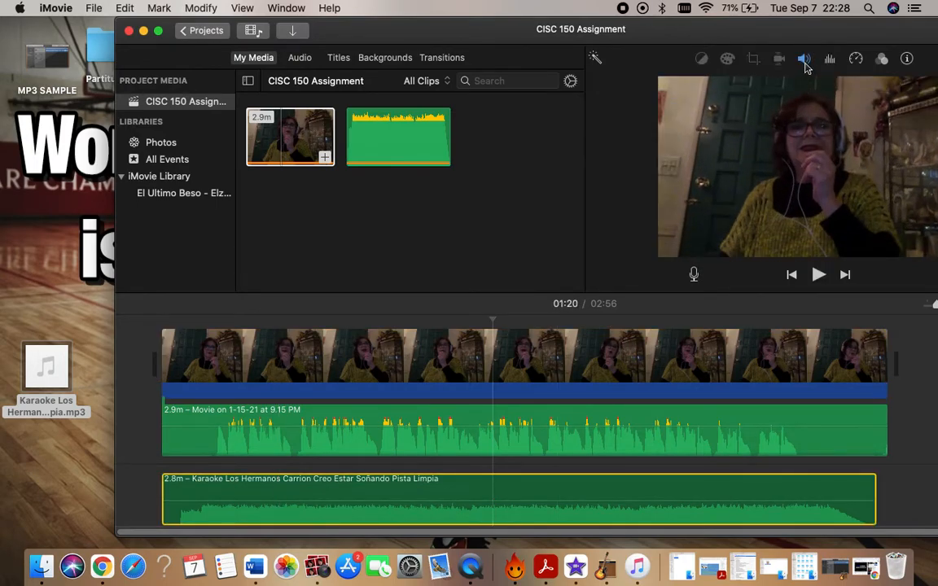
{"action": "left_click", "coordinate": [803, 59]}
{"action": "left_click_drag", "start_coordinate": [714, 88], "coordinate": [710, 90]}
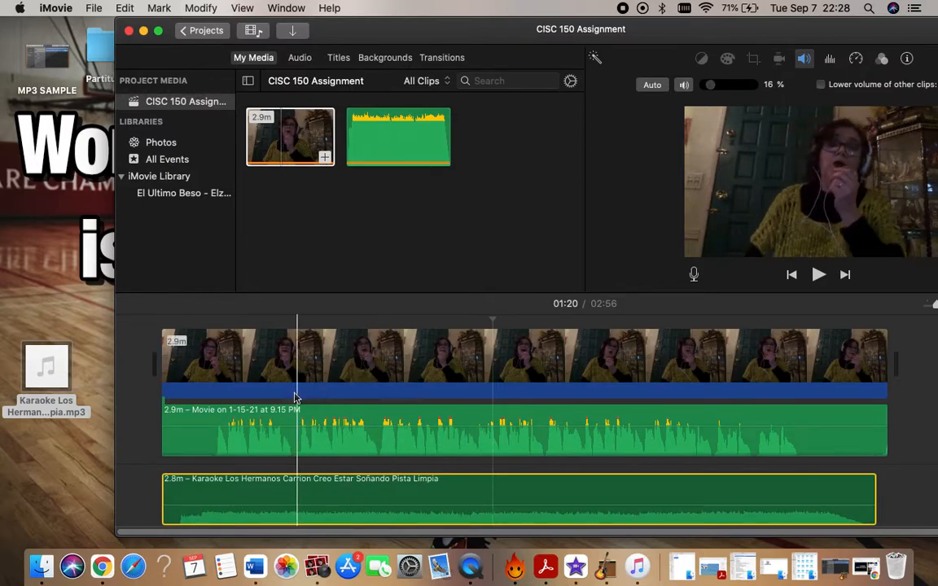
{"action": "left_click", "coordinate": [262, 350]}
{"action": "key", "text": "space"}
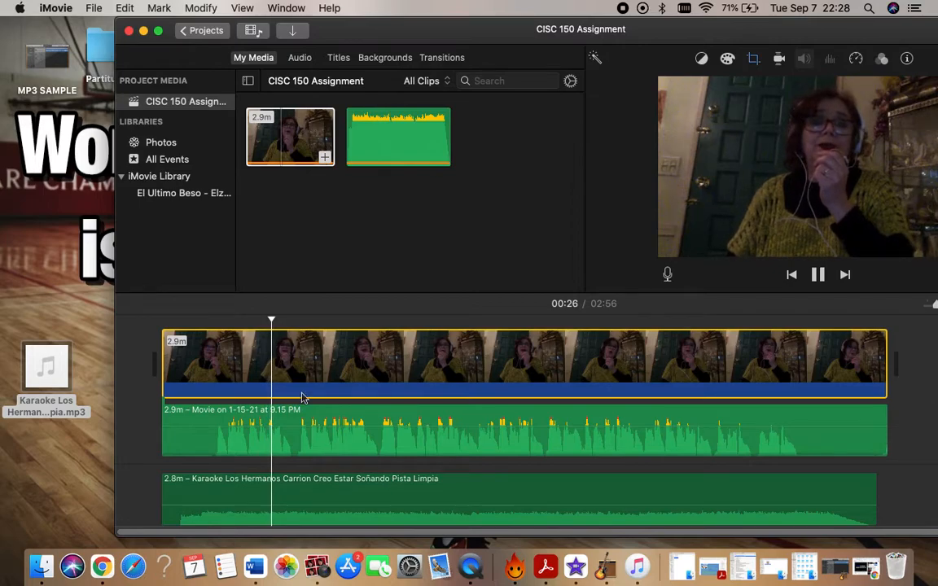
Raise the recording's detached audio to 200% volume, play the mix through 00:45, and pause it at 00:46.
{"action": "left_click", "coordinate": [369, 419]}
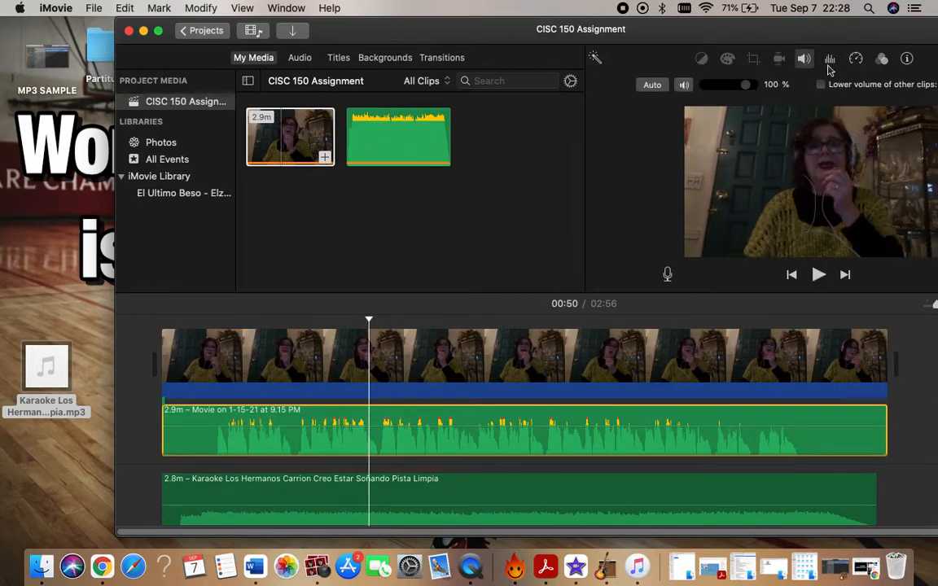
{"action": "left_click", "coordinate": [805, 59]}
{"action": "left_click", "coordinate": [803, 60]}
{"action": "left_click_drag", "start_coordinate": [754, 92], "coordinate": [753, 92]}
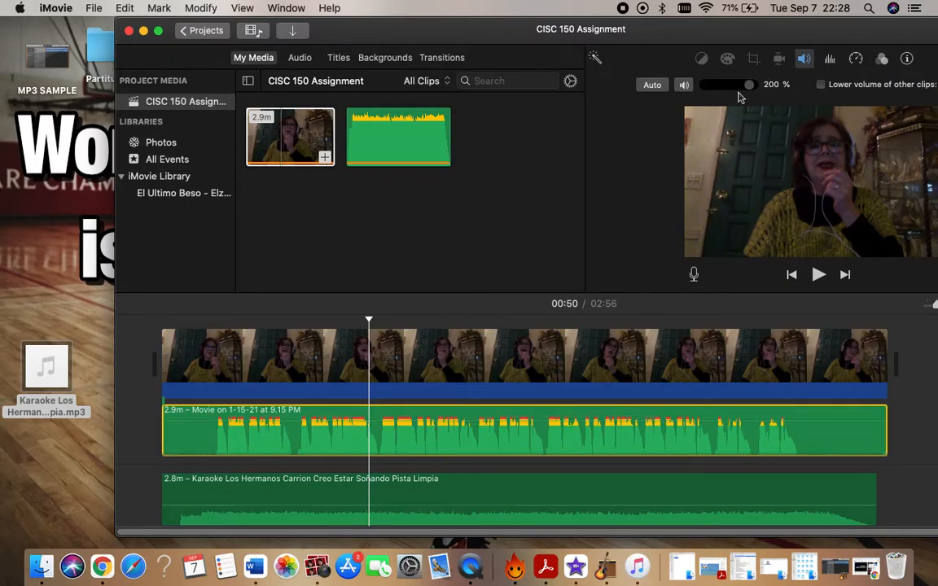
{"action": "left_click", "coordinate": [338, 324]}
{"action": "key", "text": "space"}
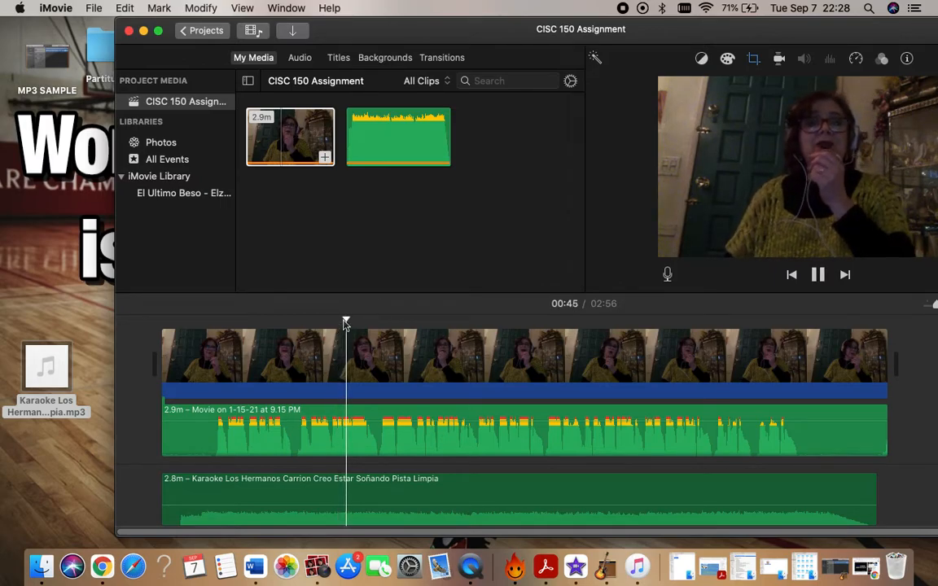
{"action": "left_click", "coordinate": [818, 274]}
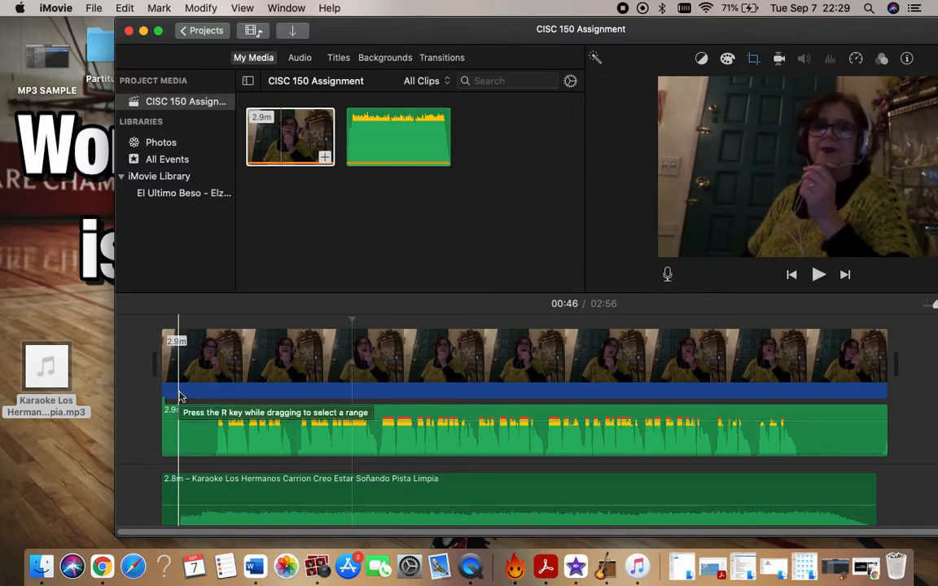
Add the Photos picture of the person with raised arms at the pyramid before the video clip, and play it until 00:03.
{"action": "left_click", "coordinate": [159, 149]}
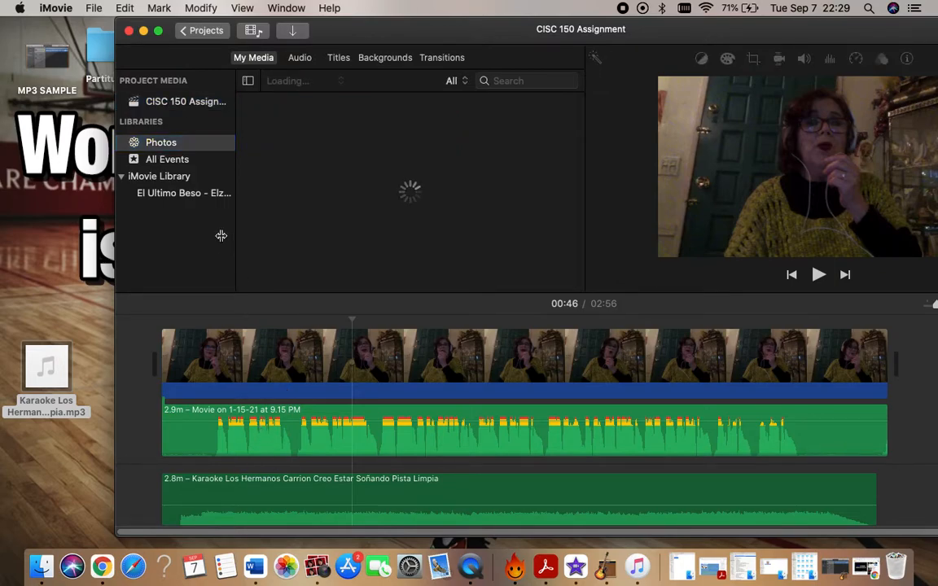
{"action": "left_click", "coordinate": [121, 179]}
{"action": "left_click", "coordinate": [121, 179]}
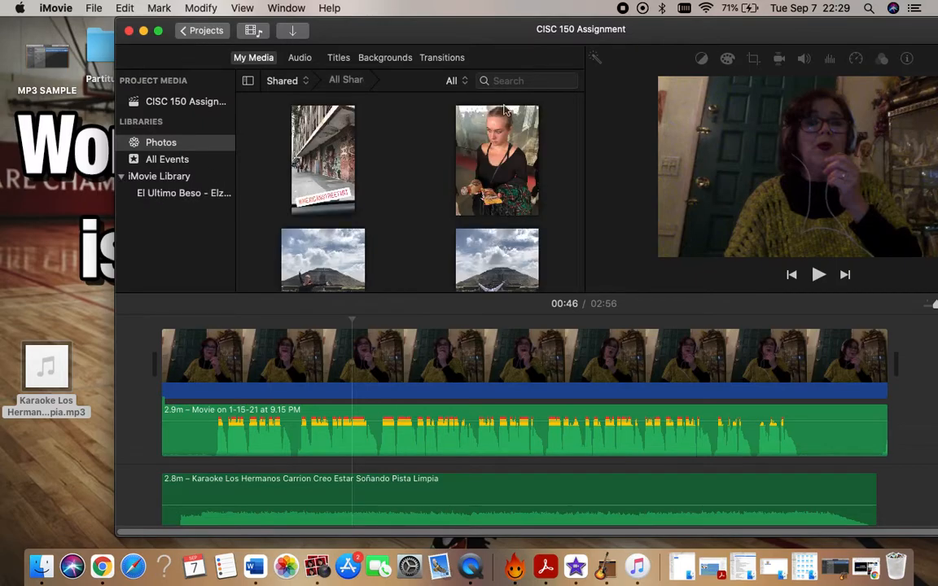
{"action": "scroll", "coordinate": [389, 167], "scroll_direction": "down", "scroll_amount": 10}
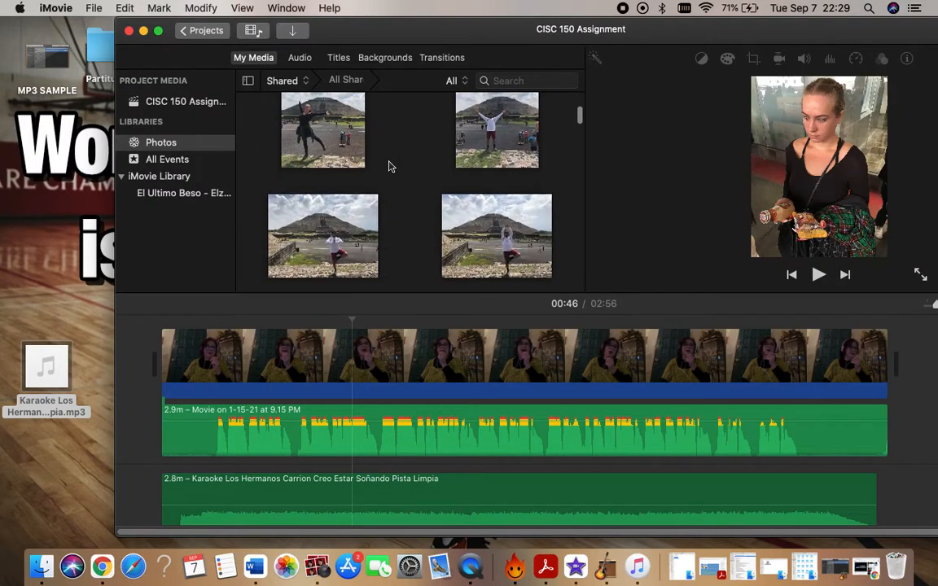
{"action": "mouse_move", "coordinate": [488, 126]}
{"action": "left_mouse_down"}
{"action": "mouse_move", "coordinate": [289, 322]}
{"action": "mouse_move", "coordinate": [184, 373]}
{"action": "mouse_move", "coordinate": [160, 371]}
{"action": "left_mouse_up"}
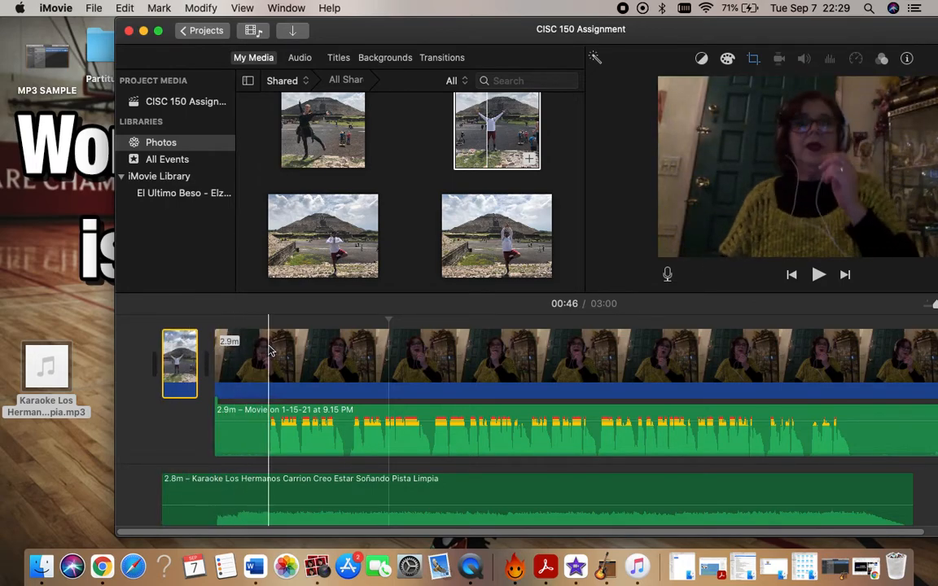
{"action": "key", "text": "space"}
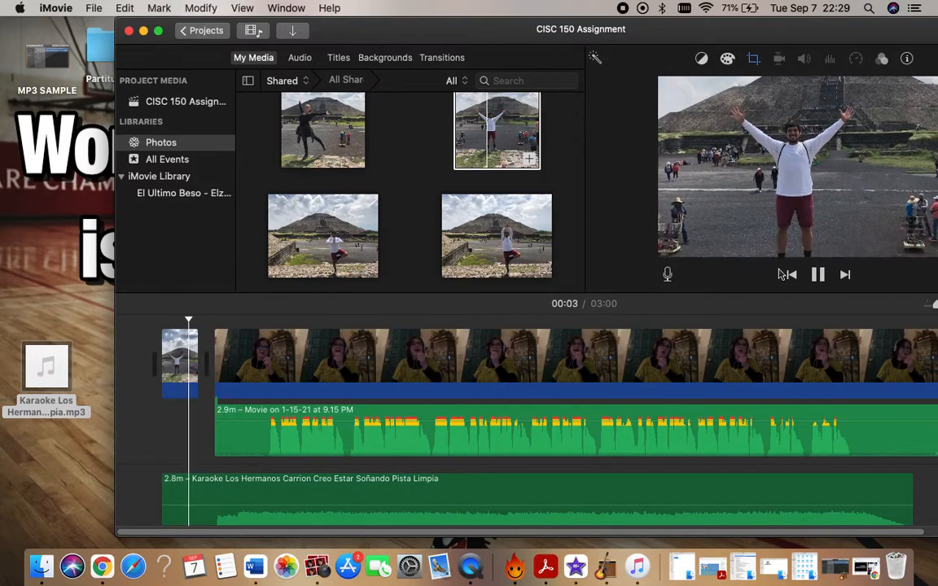
{"action": "key", "text": "space"}
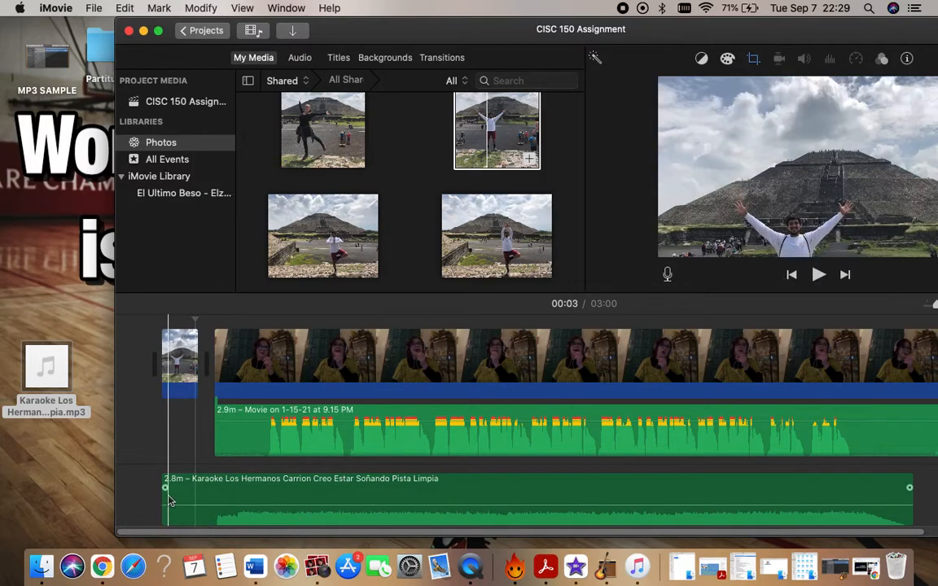
Shift the karaoke music earlier so it begins under the opening photo, and play the start of the timeline until 00:03.
{"action": "left_click_drag", "start_coordinate": [172, 497], "coordinate": [145, 497]}
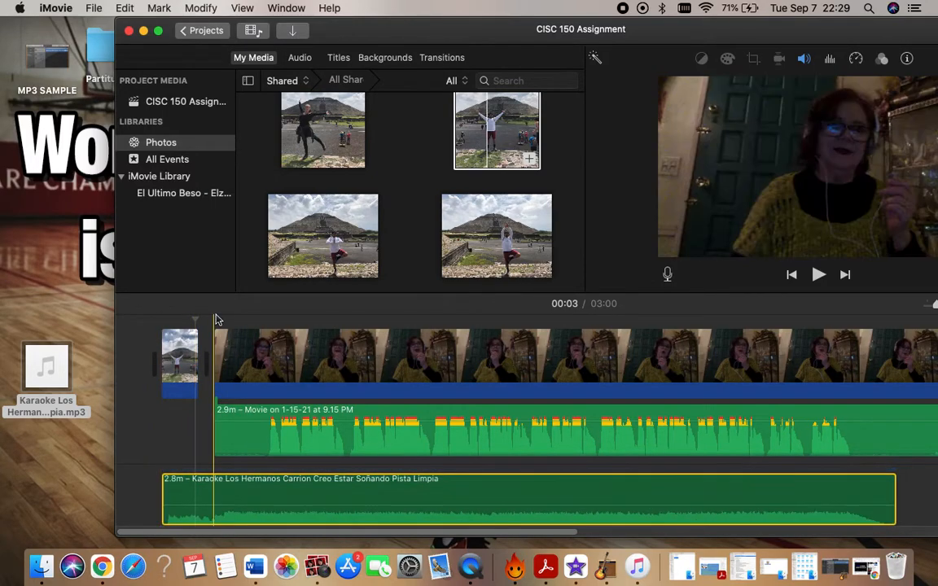
{"action": "left_click", "coordinate": [160, 320]}
{"action": "key", "text": "space"}
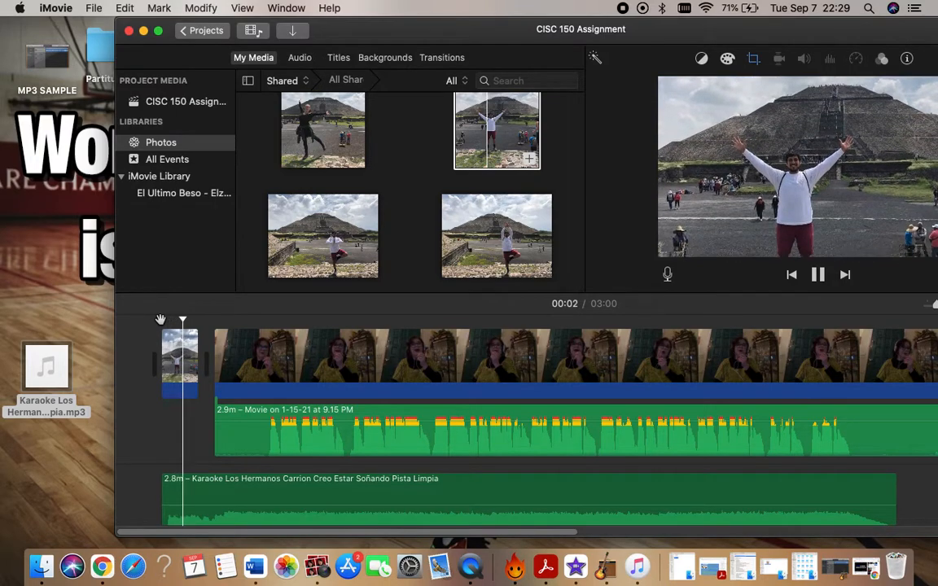
{"action": "left_click", "coordinate": [818, 275]}
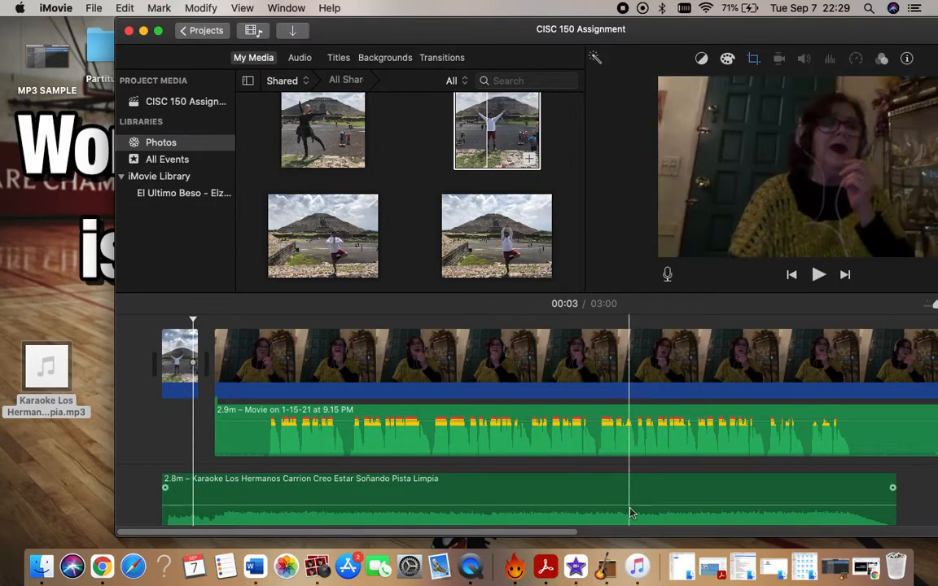
Set the karaoke track's volume to 56%, play the timeline from 00:00, and pause it at 00:07.
{"action": "left_click", "coordinate": [595, 498]}
{"action": "left_click", "coordinate": [803, 60]}
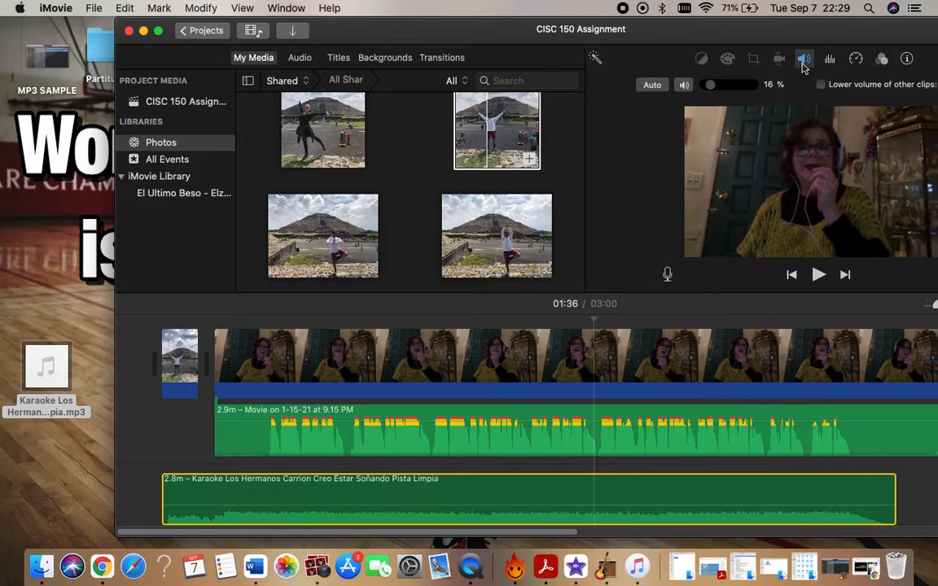
{"action": "left_click_drag", "start_coordinate": [710, 86], "coordinate": [735, 91]}
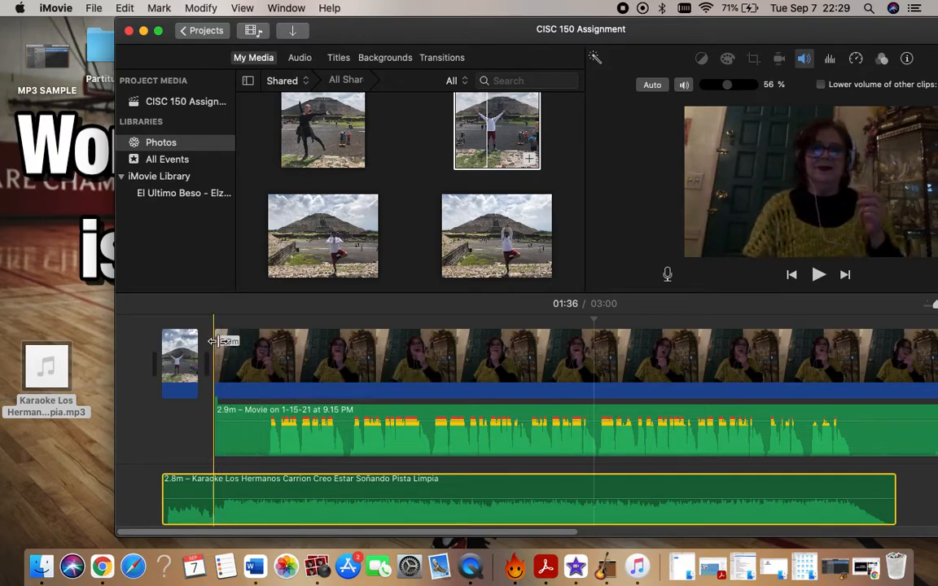
{"action": "left_click", "coordinate": [160, 323]}
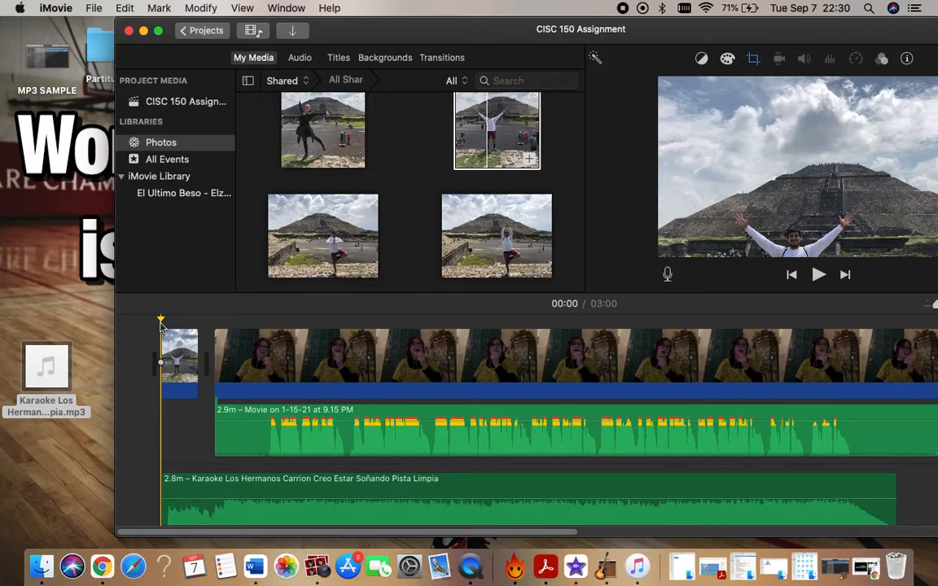
{"action": "key", "text": "space"}
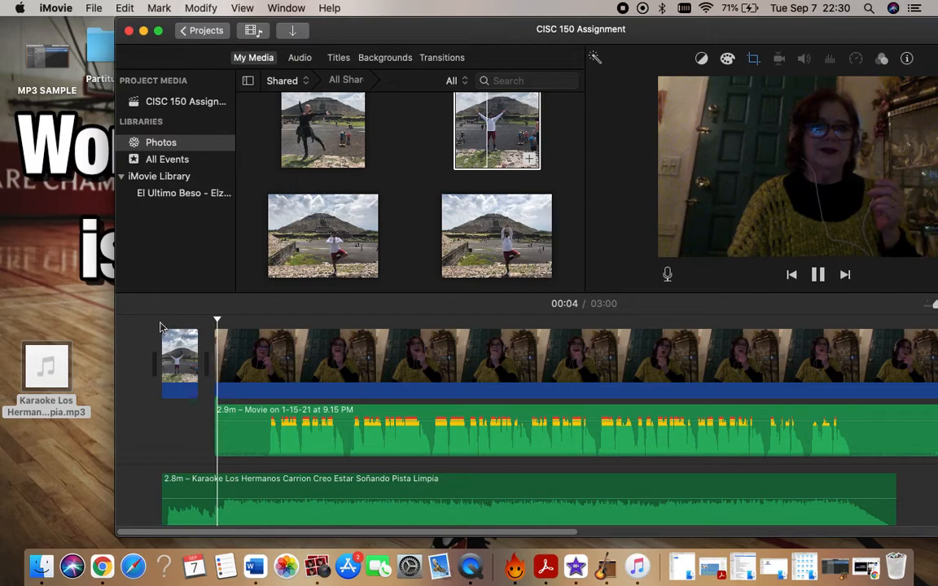
{"action": "left_click", "coordinate": [819, 275]}
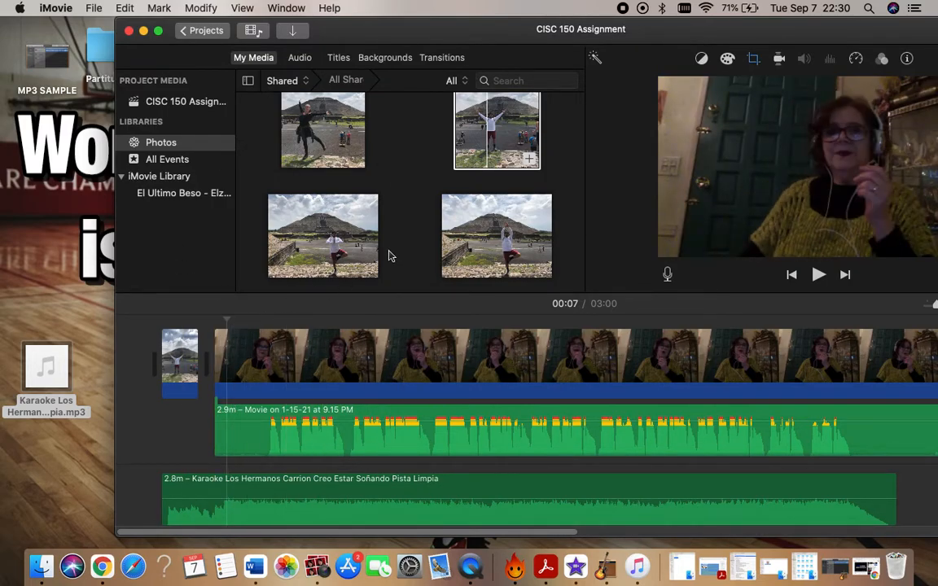
{"action": "scroll", "coordinate": [388, 257], "scroll_direction": "up", "scroll_amount": 3}
{"action": "left_click", "coordinate": [318, 171]}
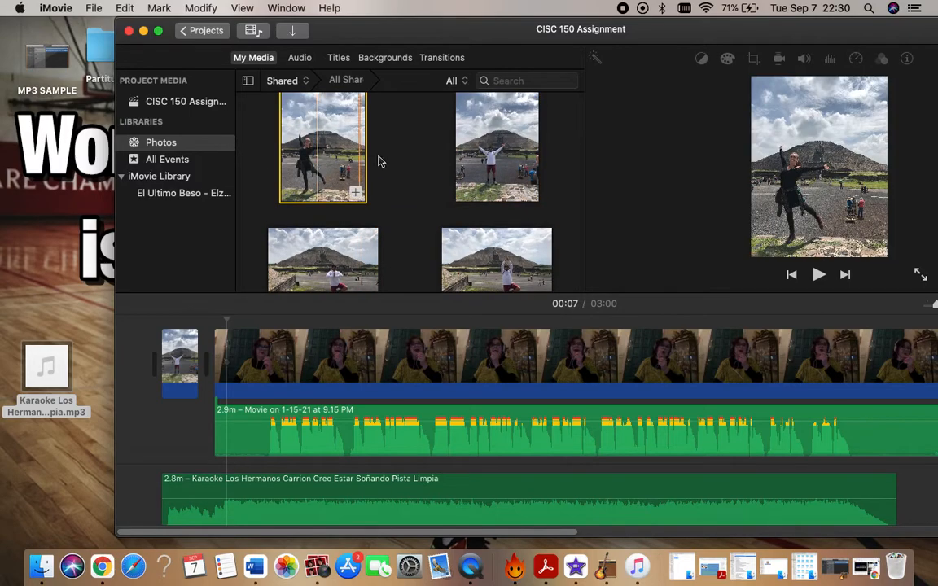
{"action": "scroll", "coordinate": [379, 161], "scroll_direction": "up", "scroll_amount": 5}
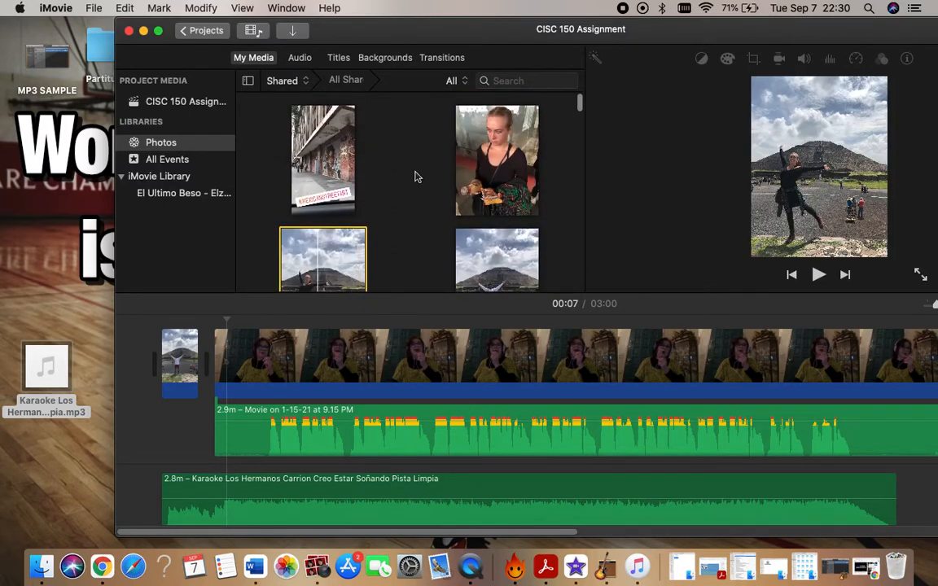
{"action": "left_click", "coordinate": [502, 269]}
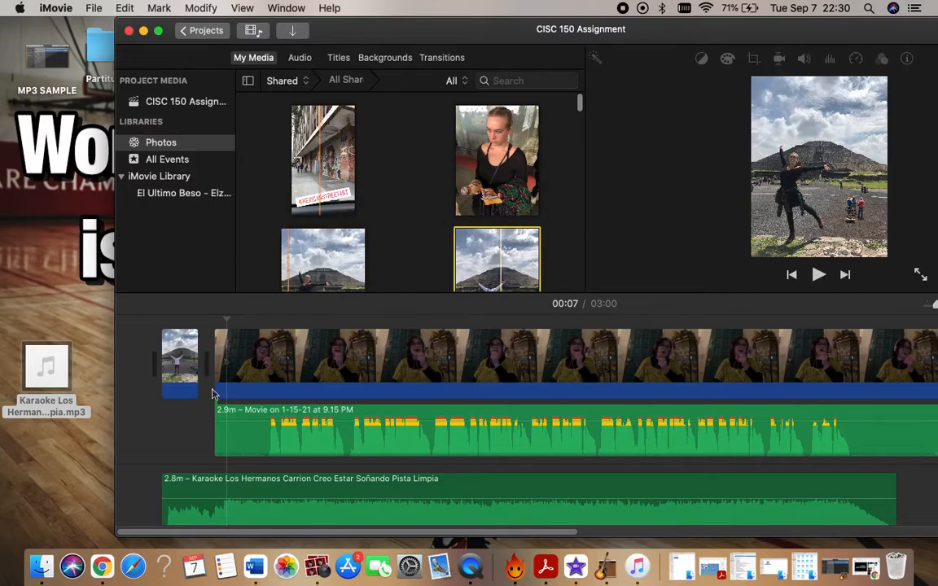
{"action": "scroll", "coordinate": [492, 373], "scroll_direction": "right", "scroll_amount": 5}
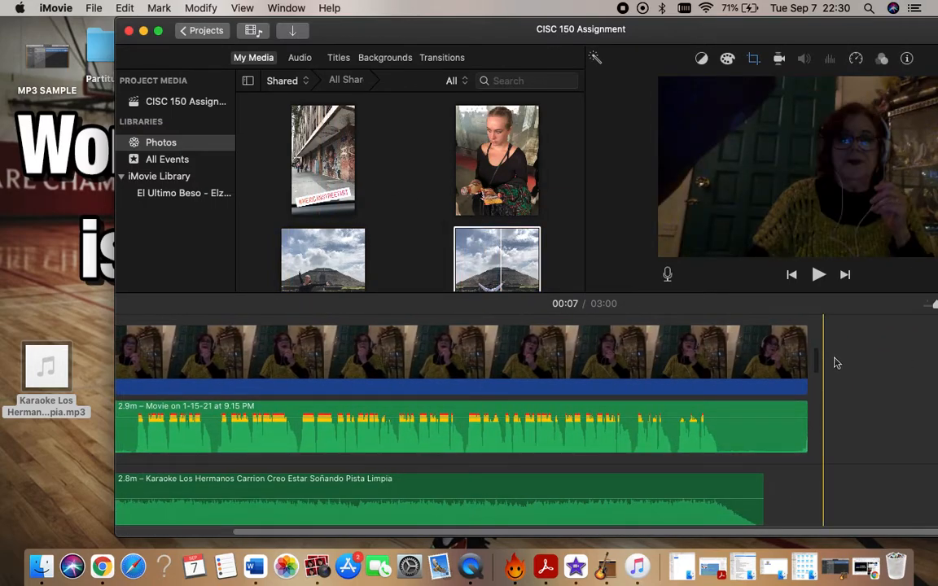
{"action": "left_click", "coordinate": [834, 363]}
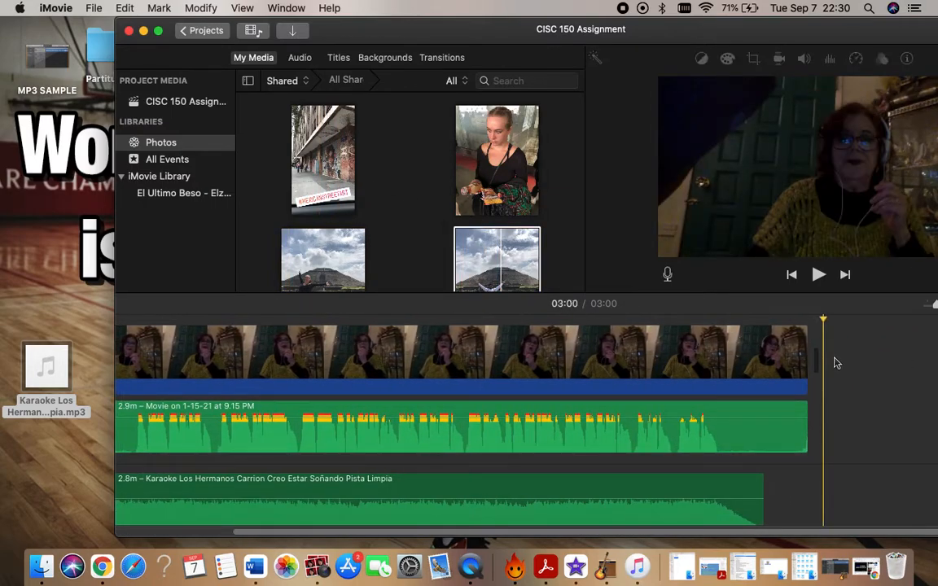
Insert a Circle Close transition between the opening photo and the video clip, and play it until 00:05.
{"action": "left_click", "coordinate": [441, 63]}
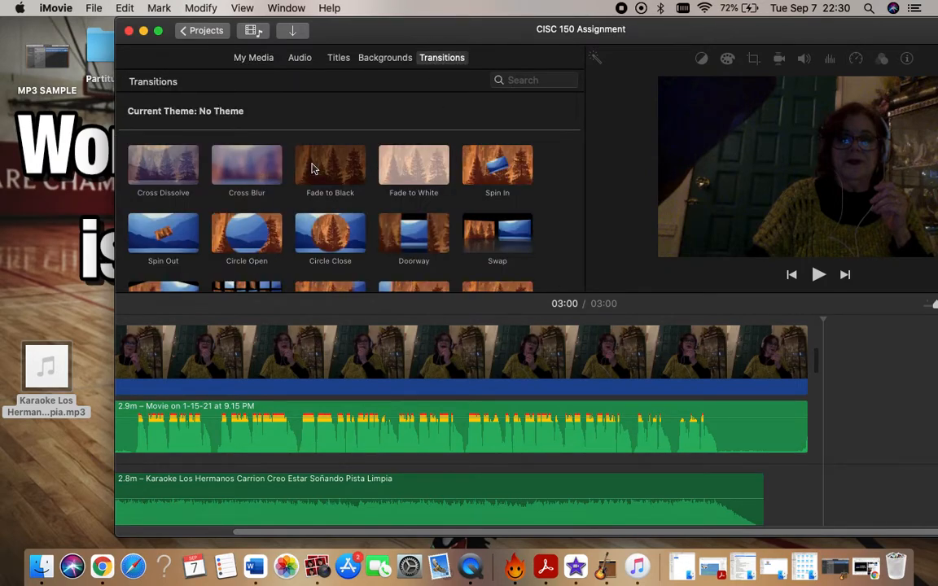
{"action": "scroll", "coordinate": [276, 154], "scroll_direction": "down", "scroll_amount": 5}
{"action": "scroll", "coordinate": [267, 319], "scroll_direction": "left", "scroll_amount": 5}
{"action": "scroll", "coordinate": [267, 317], "scroll_direction": "up", "scroll_amount": 3}
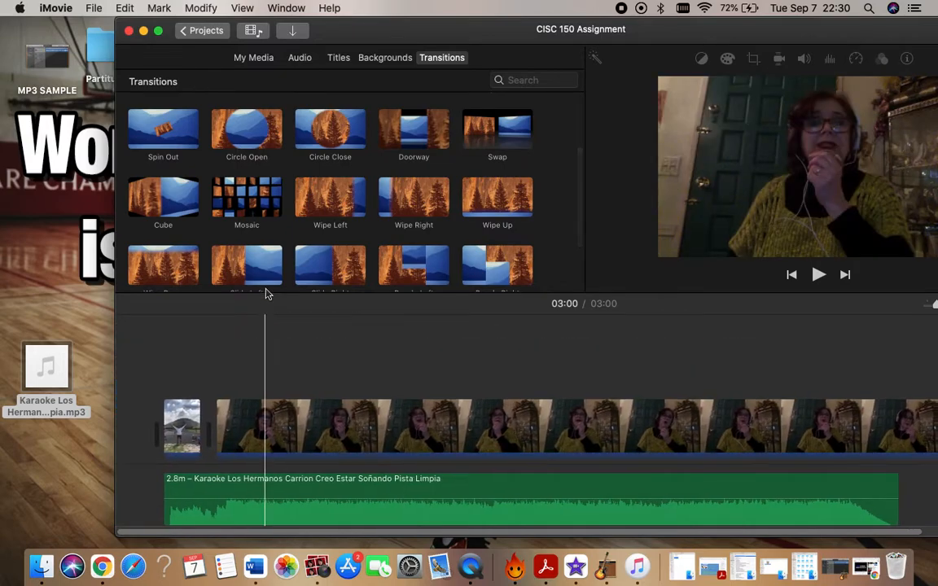
{"action": "left_click", "coordinate": [323, 147]}
{"action": "left_click_drag", "start_coordinate": [323, 147], "coordinate": [210, 433]}
{"action": "left_click", "coordinate": [169, 334]}
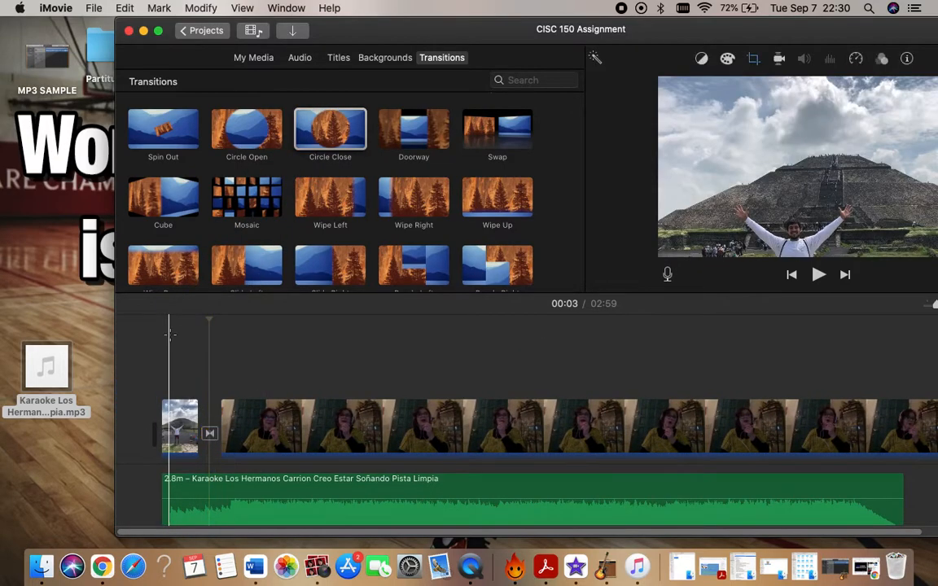
{"action": "key", "text": "space"}
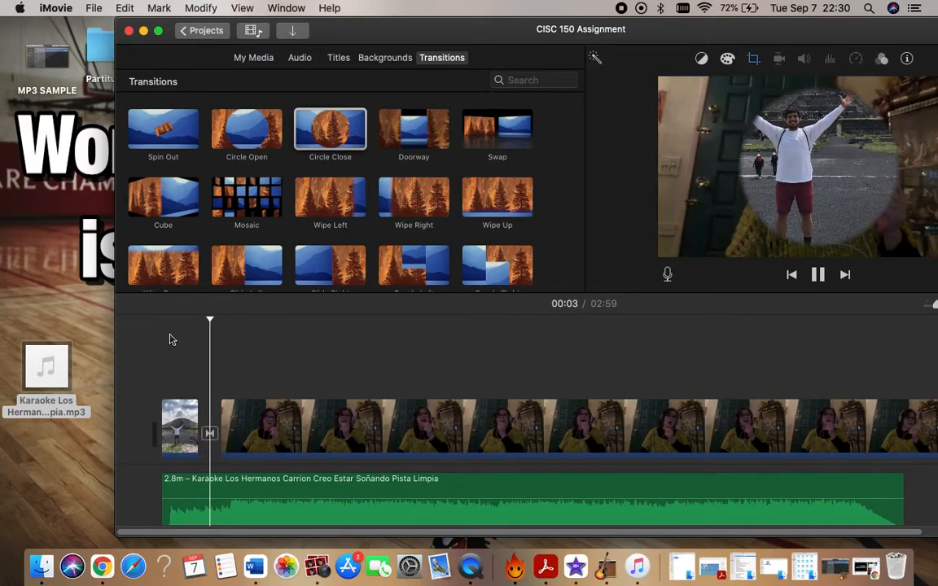
{"action": "key", "text": "space"}
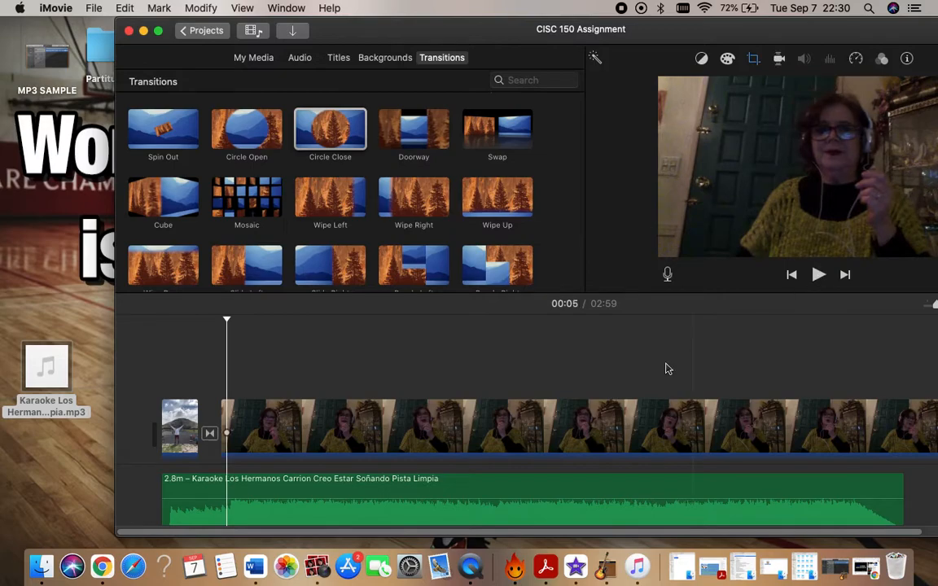
Try adding a Split title as its own clip between the opening photo and the transition, and delete it.
{"action": "scroll", "coordinate": [649, 379], "scroll_direction": "right", "scroll_amount": 3}
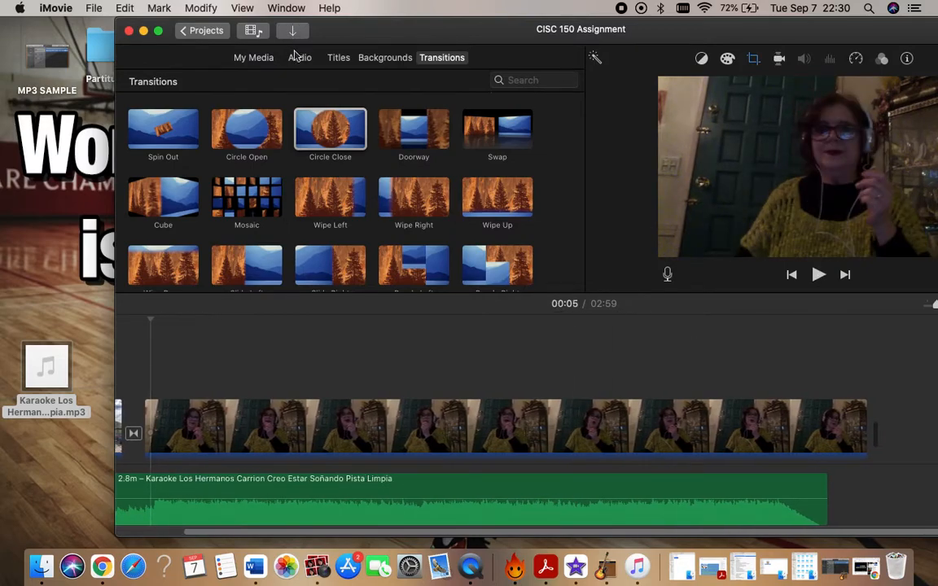
{"action": "left_click", "coordinate": [337, 58]}
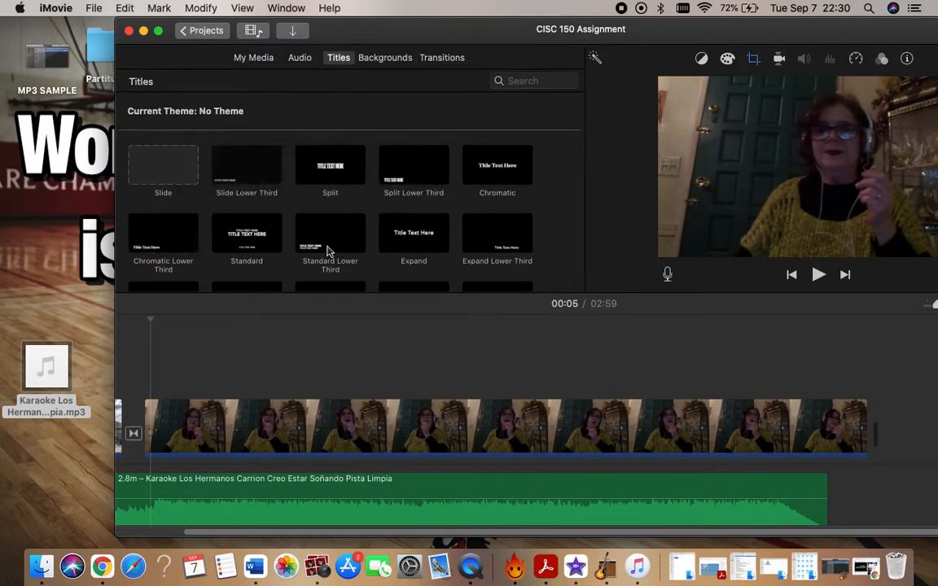
{"action": "left_click_drag", "start_coordinate": [346, 164], "coordinate": [530, 343]}
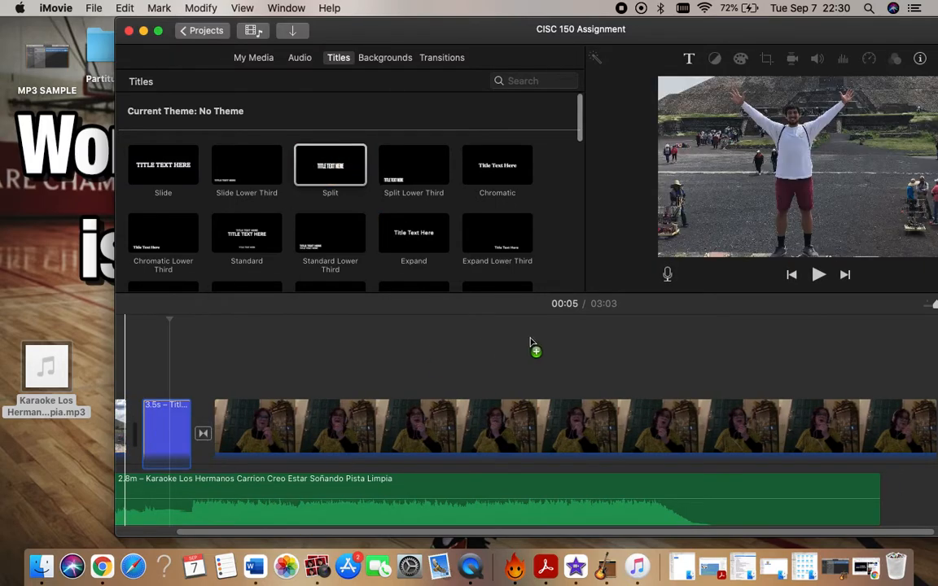
{"action": "left_click", "coordinate": [160, 424]}
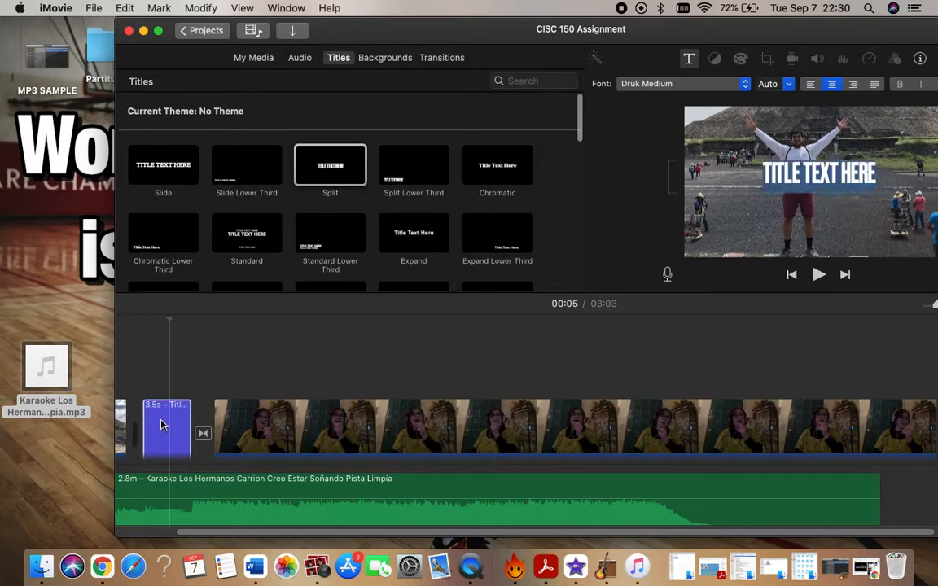
{"action": "type", "text": "AN"}
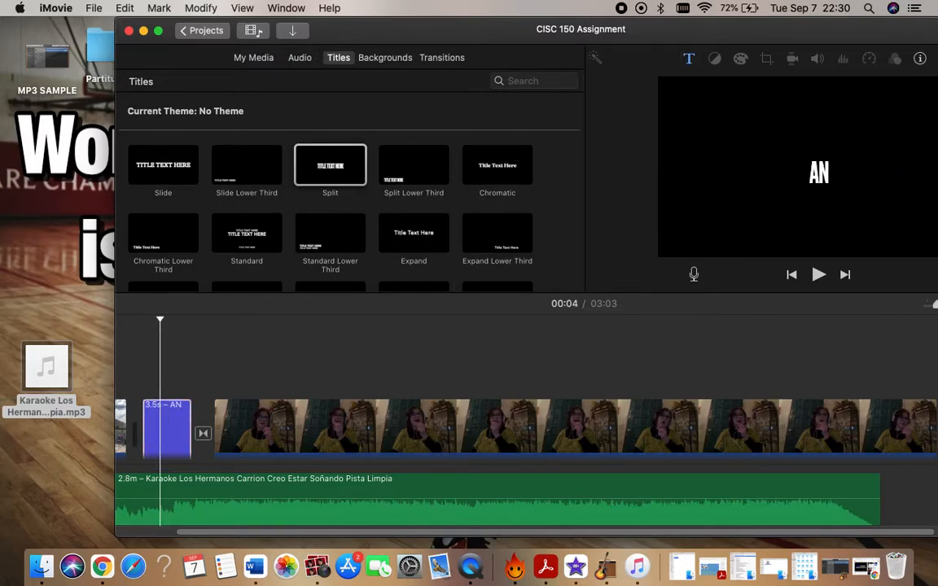
{"action": "key", "text": "BackSpace"}
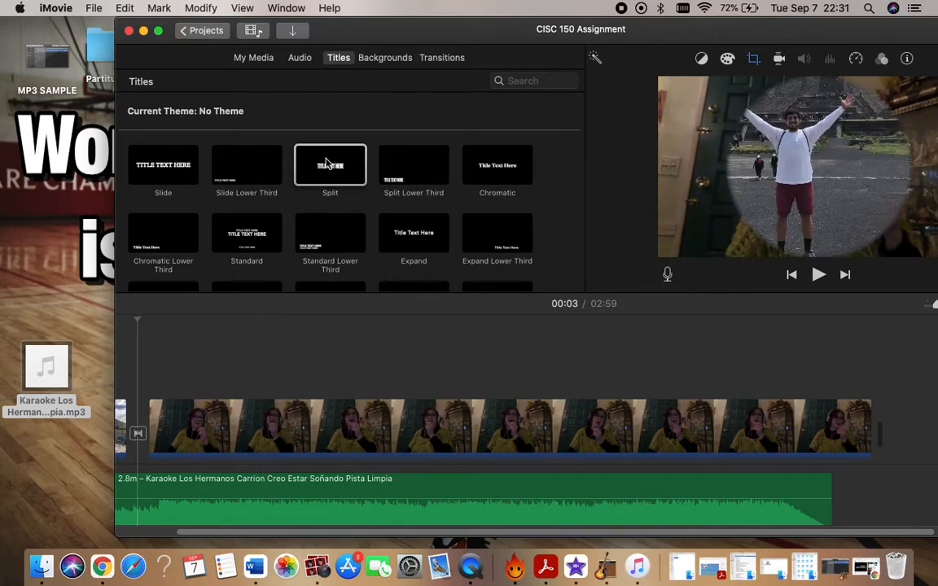
Add a Split title above the transition after the opening photo, with the text "HELLO! WELCOME".
{"action": "left_click_drag", "start_coordinate": [330, 166], "coordinate": [136, 432]}
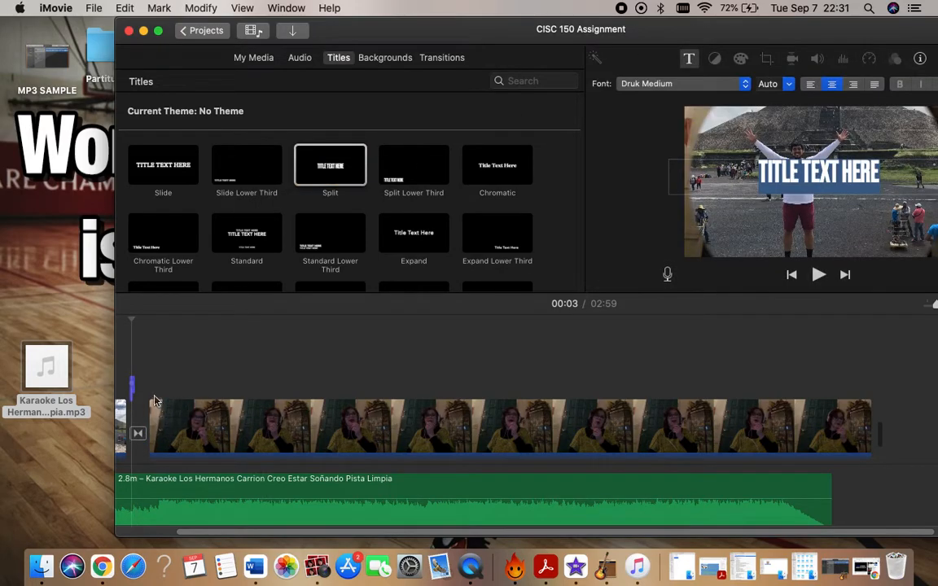
{"action": "scroll", "coordinate": [159, 399], "scroll_direction": "left", "scroll_amount": 3}
{"action": "left_click", "coordinate": [206, 383]}
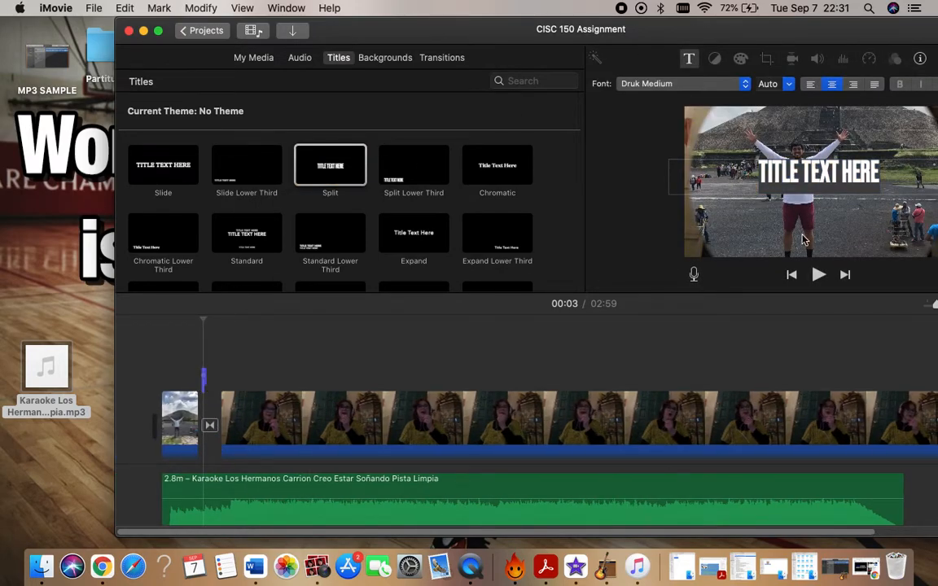
{"action": "left_click", "coordinate": [811, 173]}
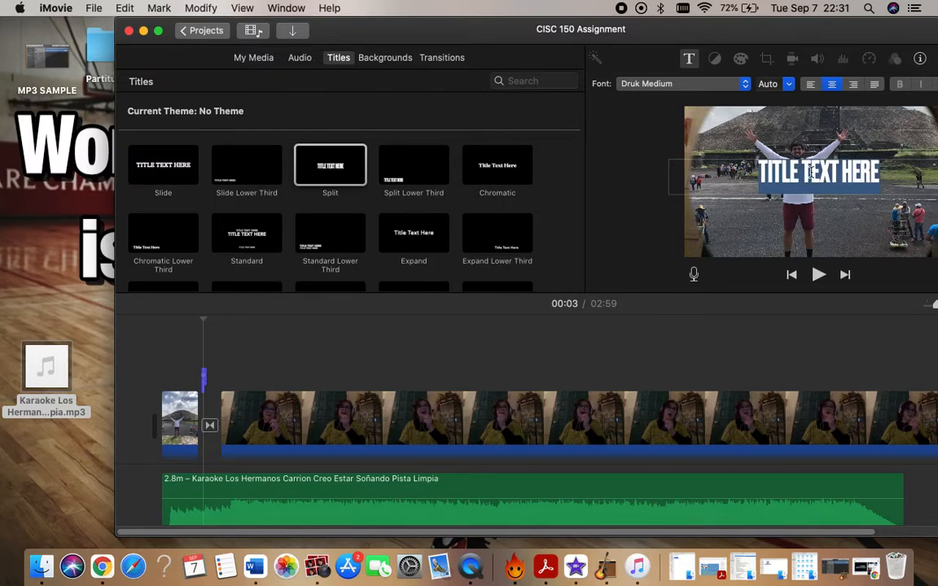
{"action": "type", "text": "HELLO!"}
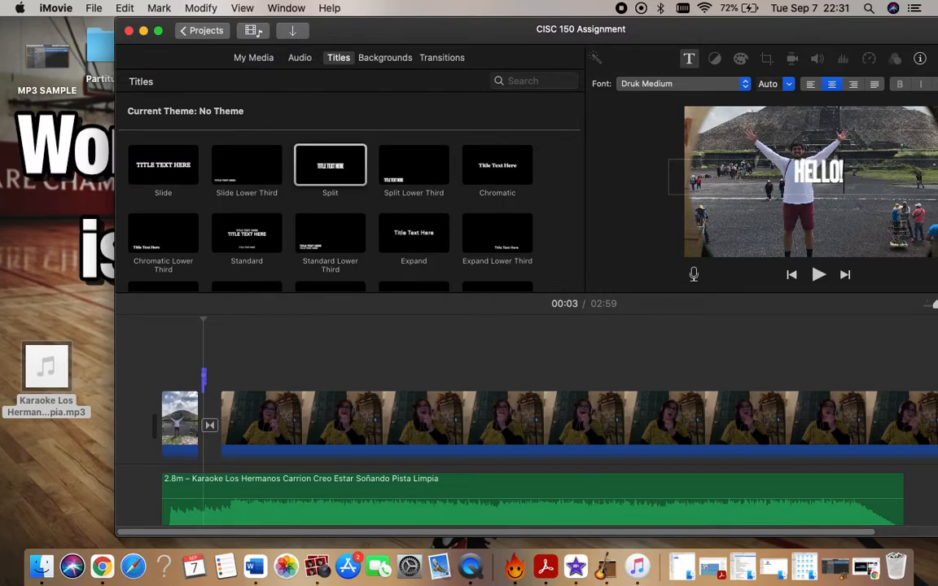
{"action": "type", "text": " WELCOME"}
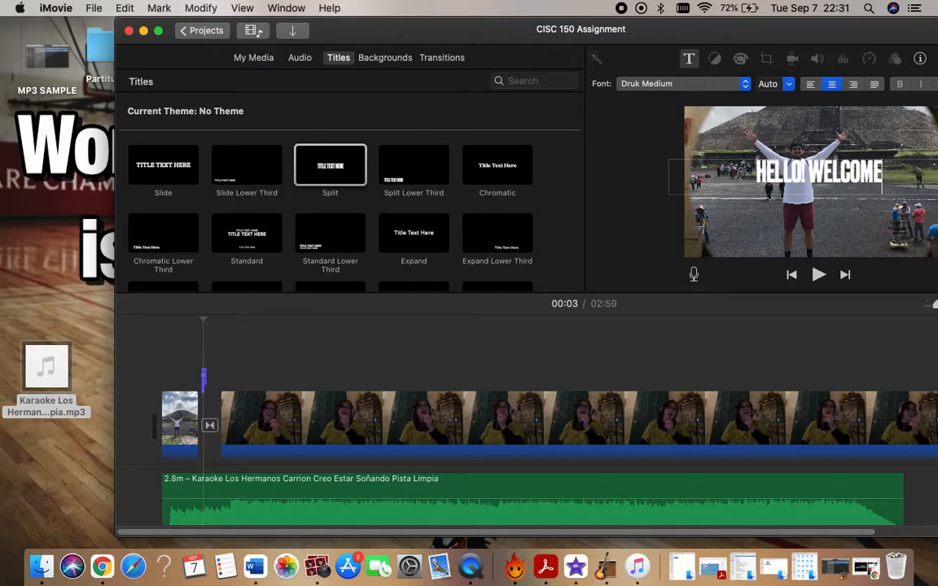
{"action": "key", "text": "super+a"}
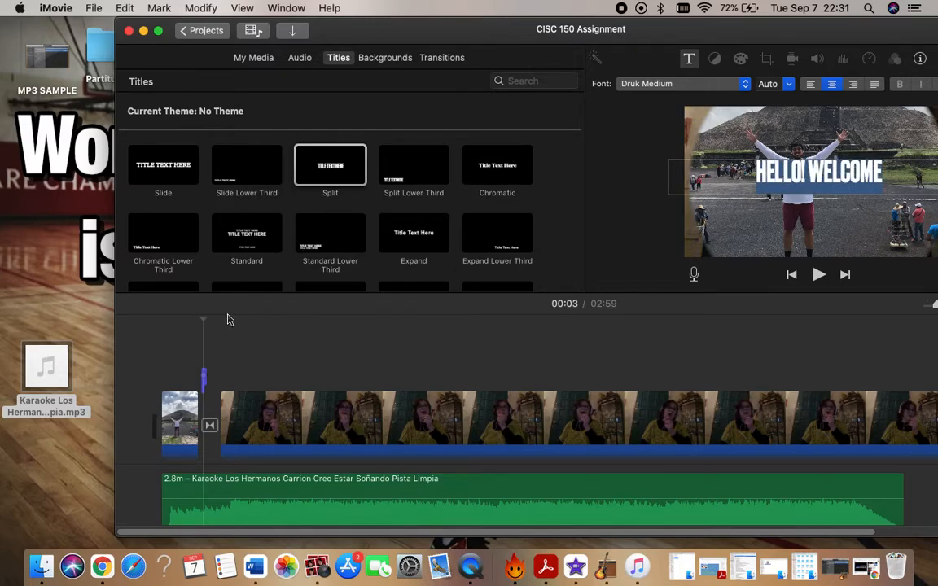
Play the timeline from the opening photo to check the title, replay it from 00:03, and pause.
{"action": "left_click", "coordinate": [180, 335]}
{"action": "left_click", "coordinate": [167, 337]}
{"action": "key", "text": "space"}
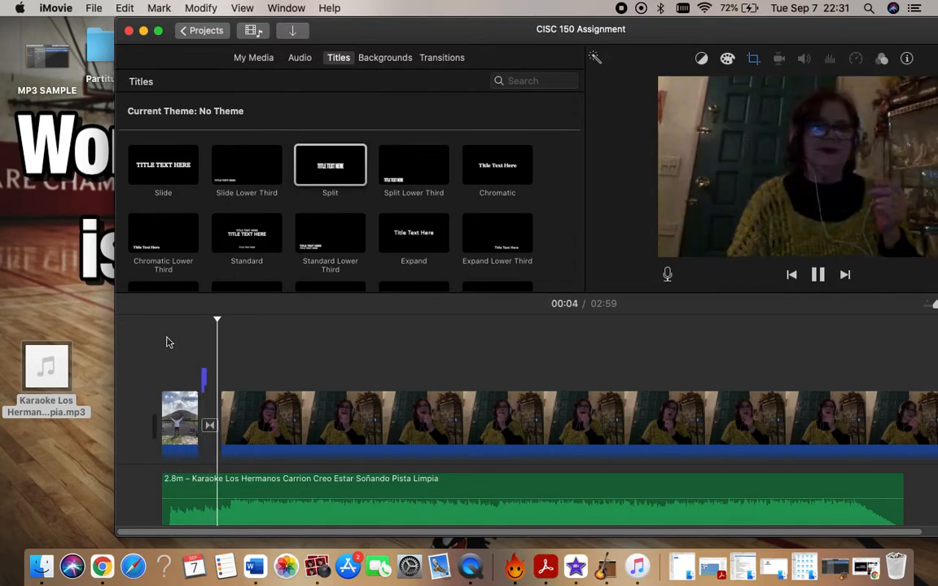
{"action": "left_click", "coordinate": [203, 383]}
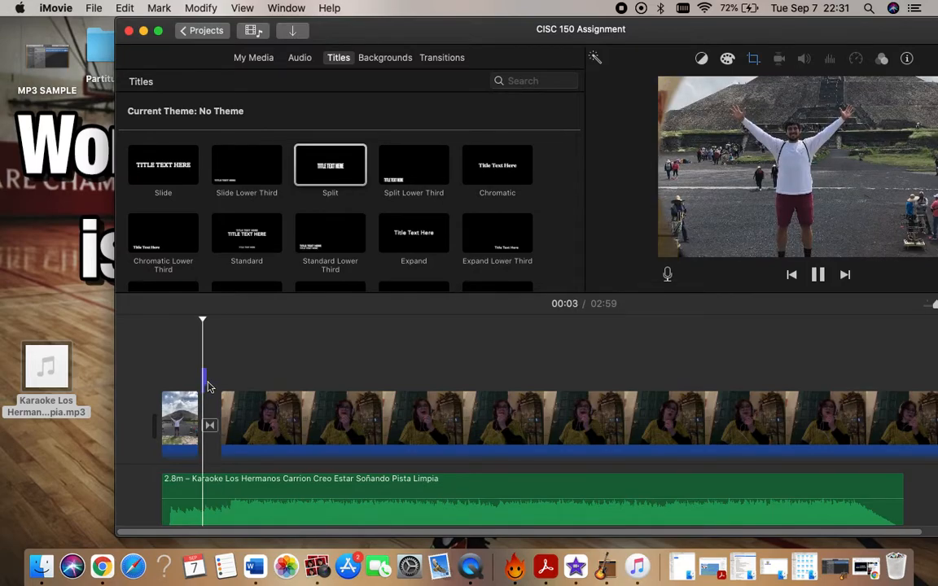
{"action": "key", "text": "space"}
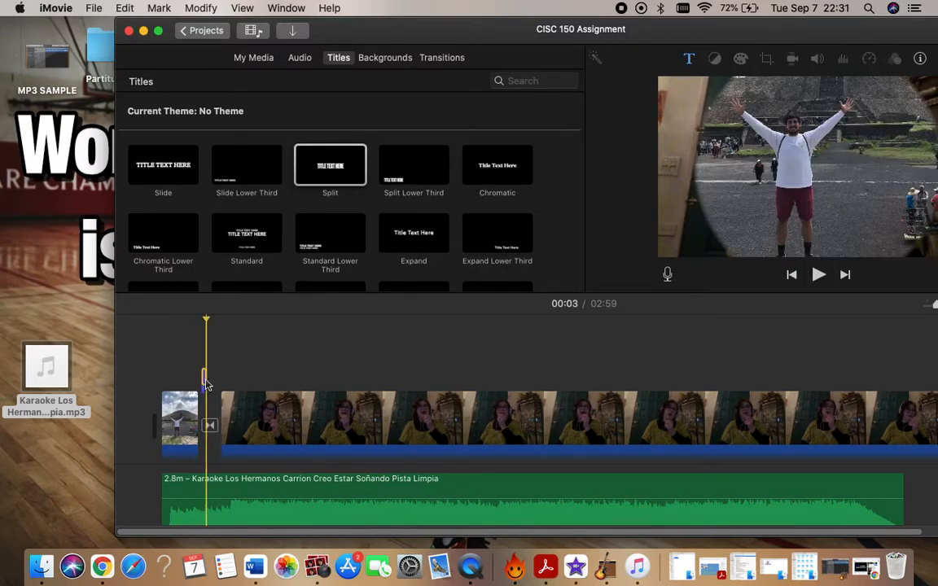
Shift the Split title earlier so it sits above the opening photo, and play the start until 00:01.
{"action": "left_click", "coordinate": [204, 379]}
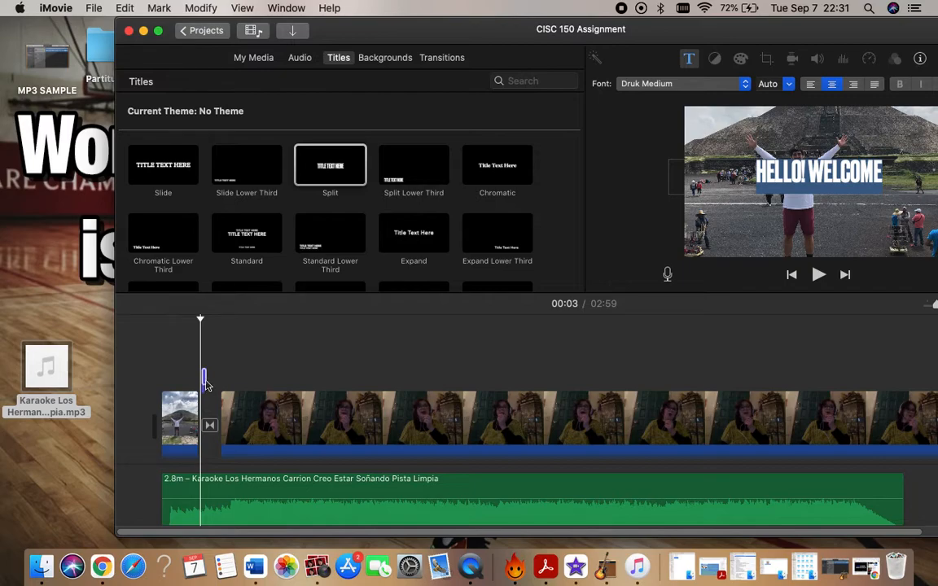
{"action": "left_click_drag", "start_coordinate": [203, 383], "coordinate": [179, 385]}
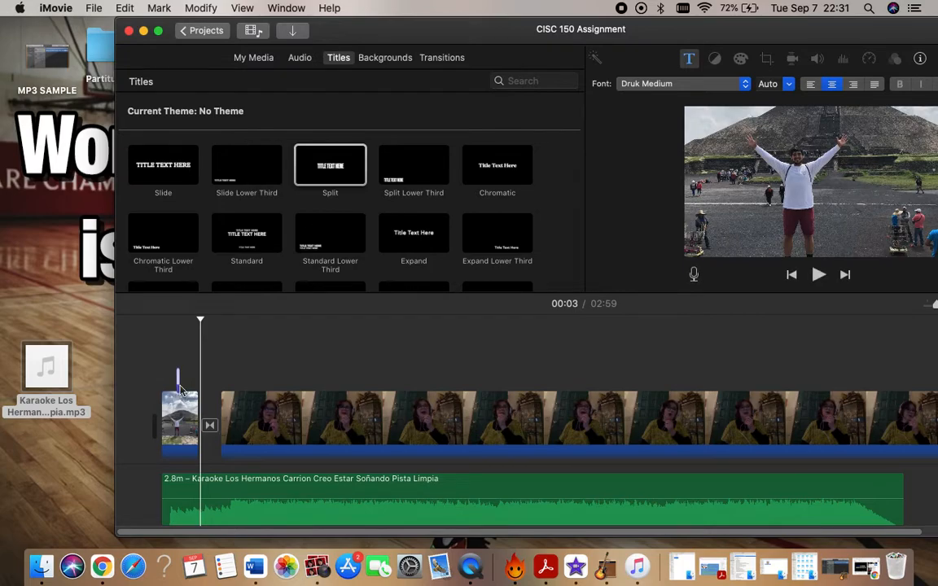
{"action": "left_click", "coordinate": [173, 324]}
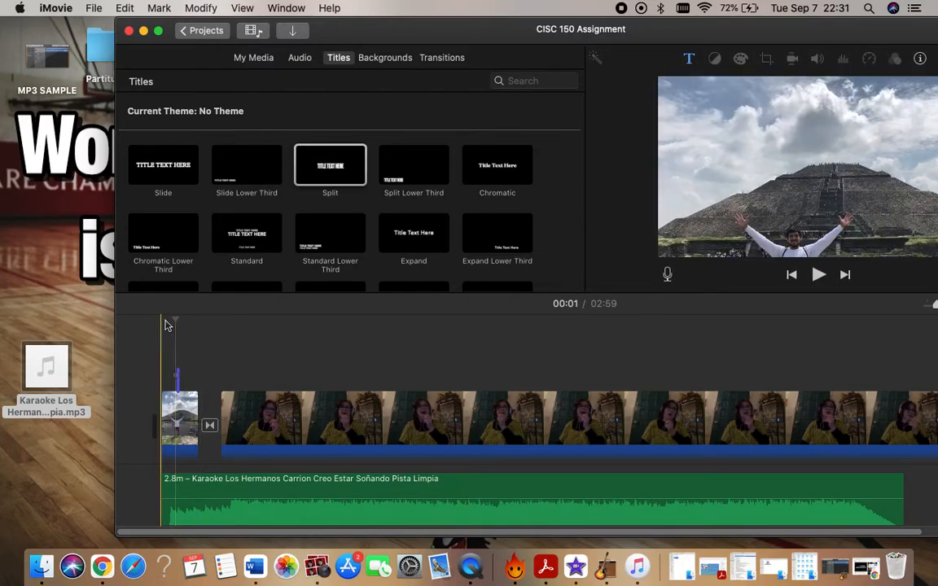
{"action": "key", "text": "space"}
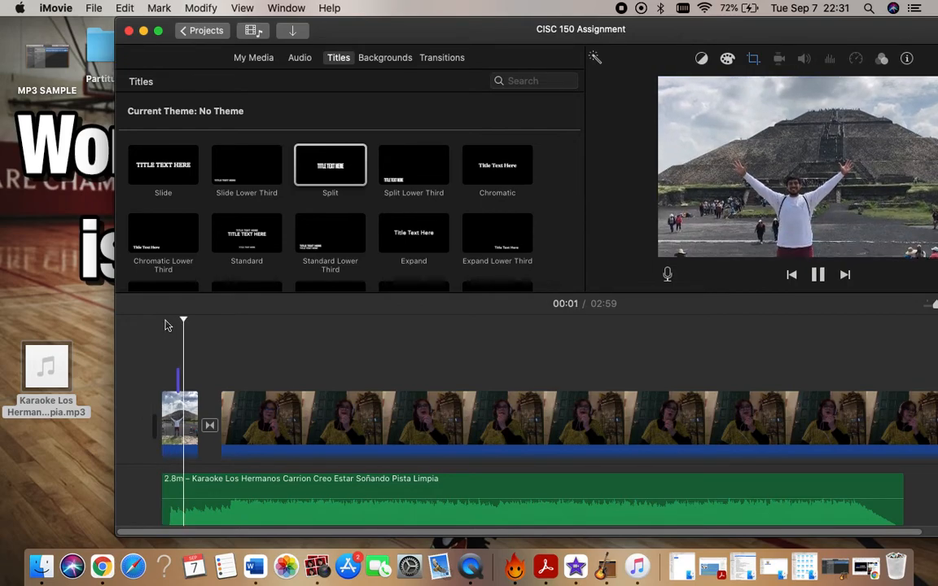
{"action": "key", "text": "space"}
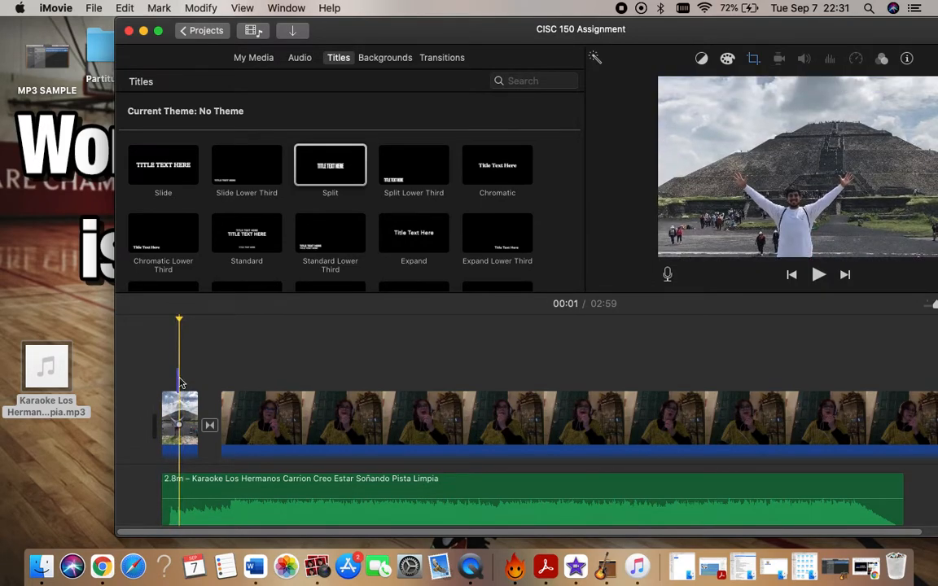
Replace the Split title with a Slide title spanning the opening photo, reading "HELLO", and play the timeline until 00:04.
{"action": "left_click", "coordinate": [180, 381]}
{"action": "key", "text": "Delete"}
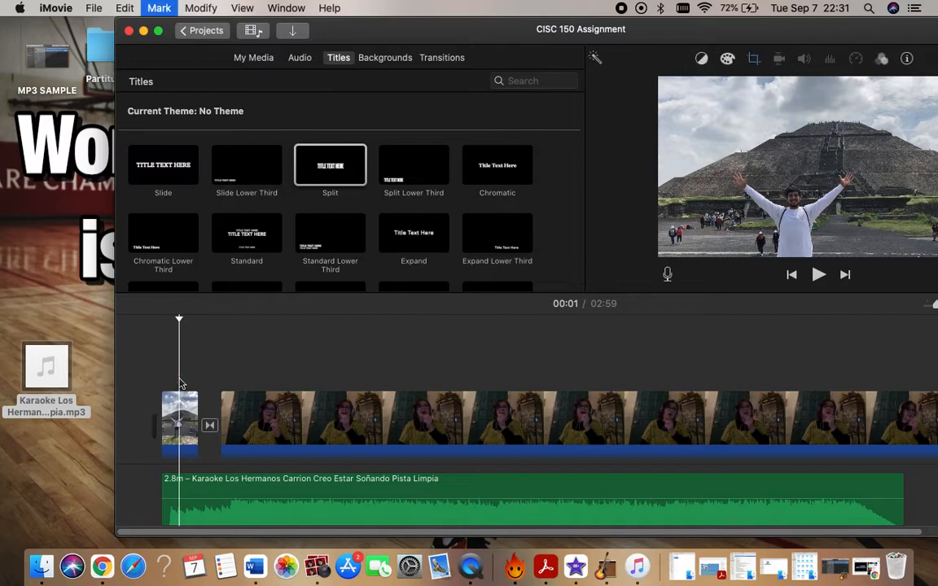
{"action": "left_click_drag", "start_coordinate": [303, 151], "coordinate": [313, 173]}
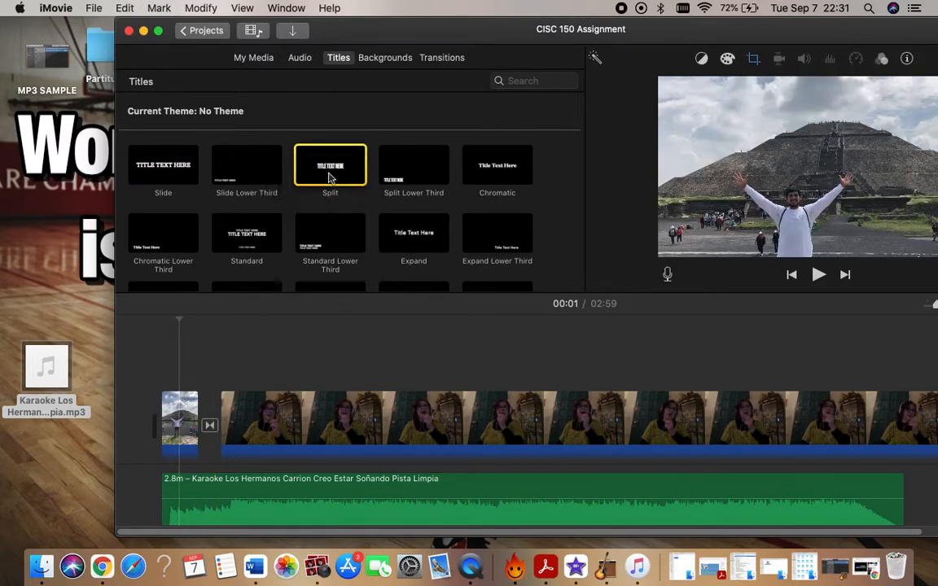
{"action": "scroll", "coordinate": [477, 177], "scroll_direction": "down", "scroll_amount": 2}
{"action": "left_click_drag", "start_coordinate": [425, 182], "coordinate": [366, 220]}
{"action": "left_click_drag", "start_coordinate": [170, 113], "coordinate": [176, 403]}
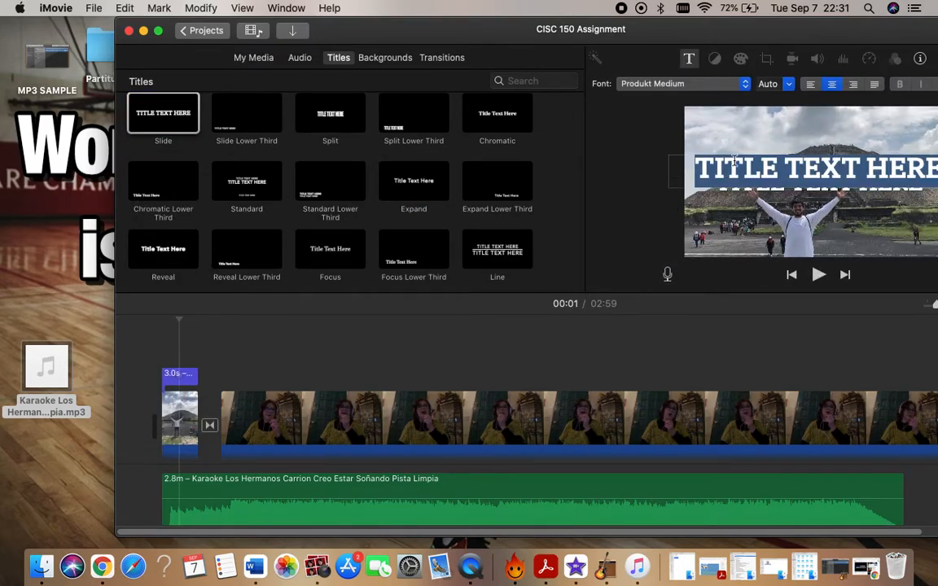
{"action": "type", "text": "HELLO"}
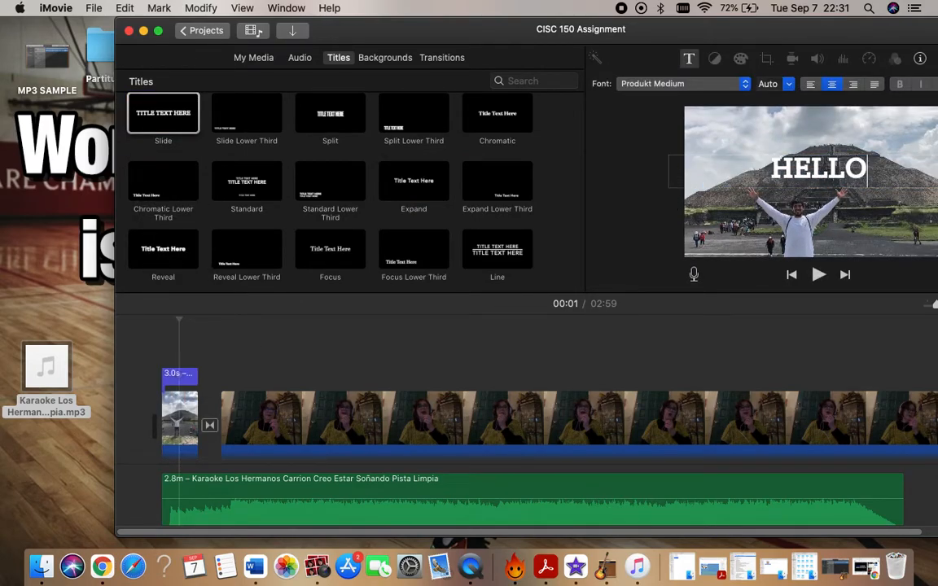
{"action": "left_click", "coordinate": [166, 344]}
{"action": "key", "text": "space"}
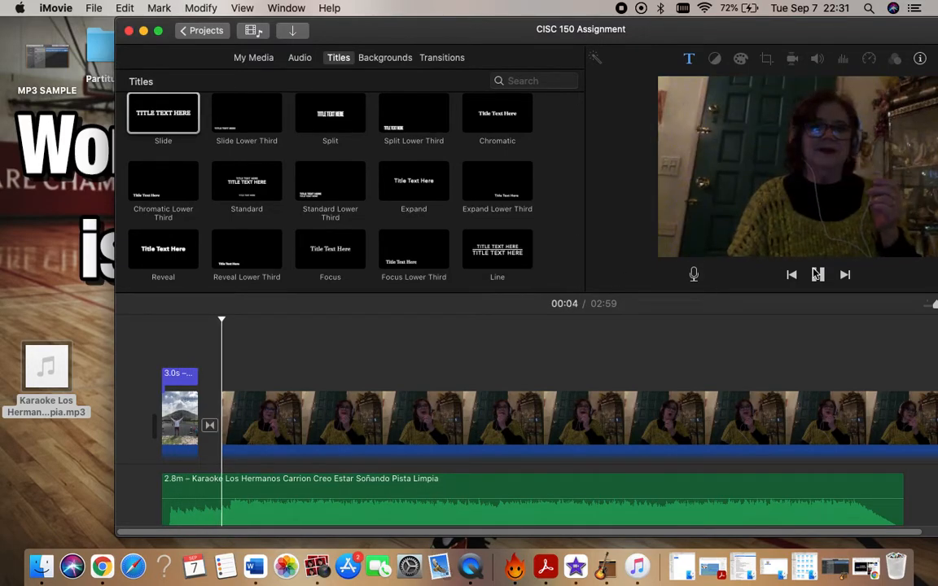
Pause playback and look over the transition after the opening photo and the karaoke track in the timeline.
{"action": "key", "text": "space"}
{"action": "scroll", "coordinate": [809, 381], "scroll_direction": "right", "scroll_amount": 5}
{"action": "scroll", "coordinate": [809, 381], "scroll_direction": "left", "scroll_amount": 10}
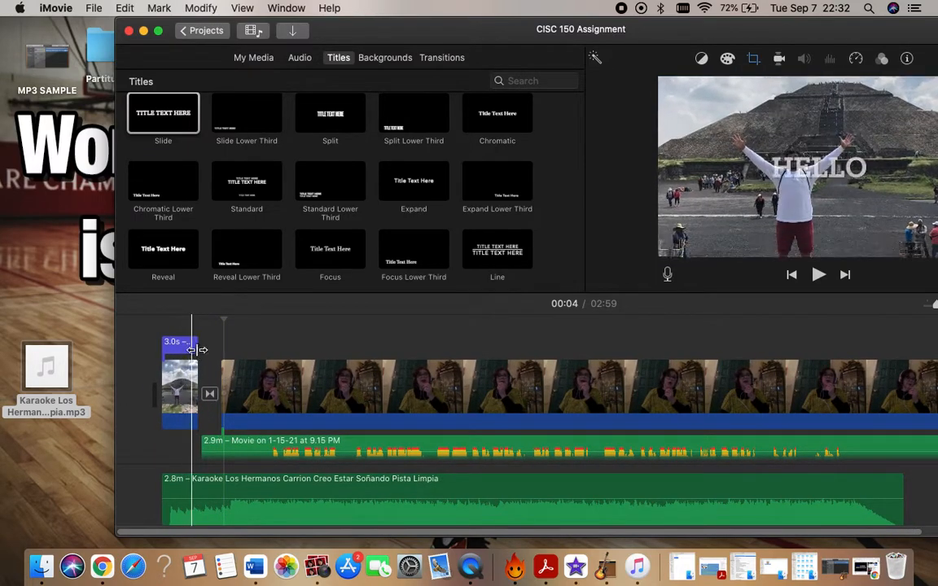
{"action": "left_click", "coordinate": [209, 394]}
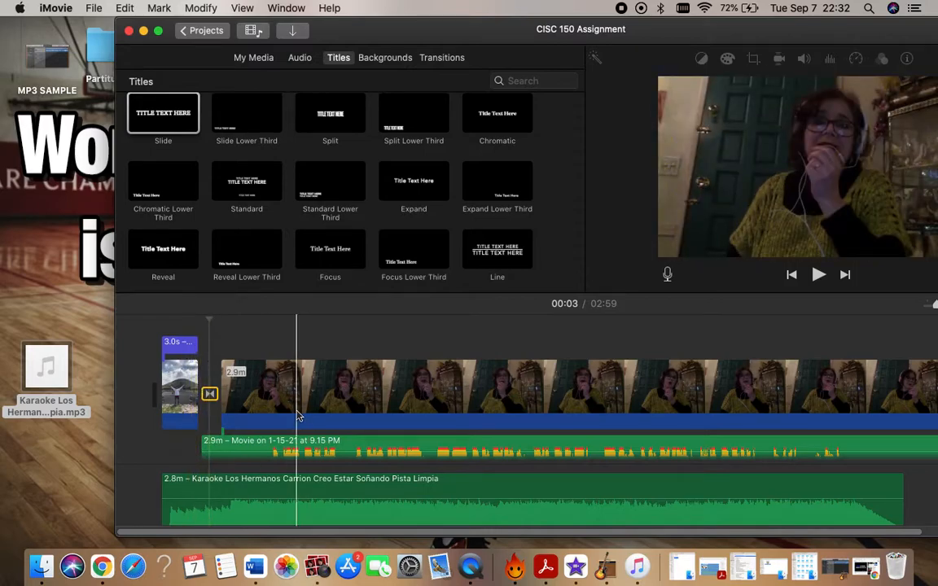
{"action": "left_click", "coordinate": [203, 486]}
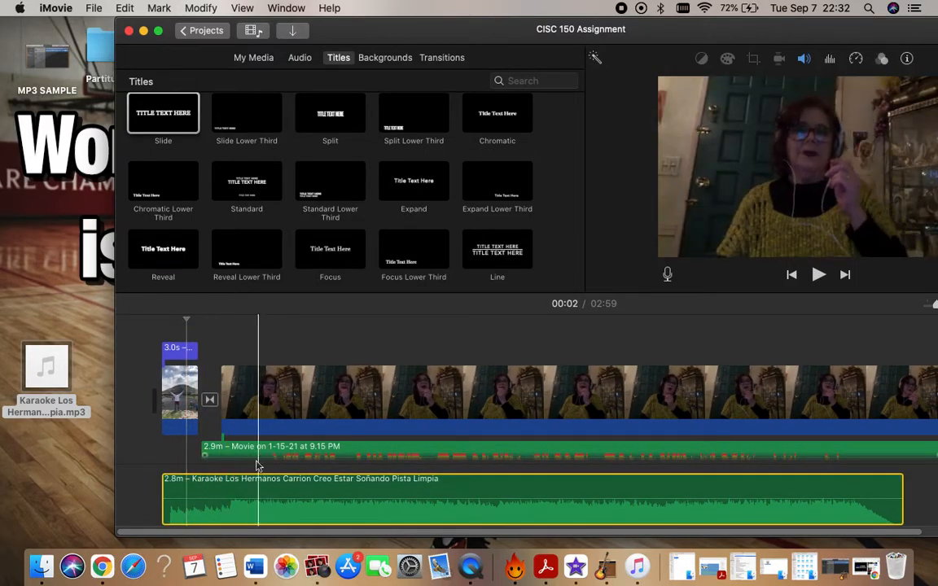
{"action": "scroll", "coordinate": [233, 492], "scroll_direction": "down", "scroll_amount": 2}
{"action": "scroll", "coordinate": [233, 493], "scroll_direction": "up", "scroll_amount": 4}
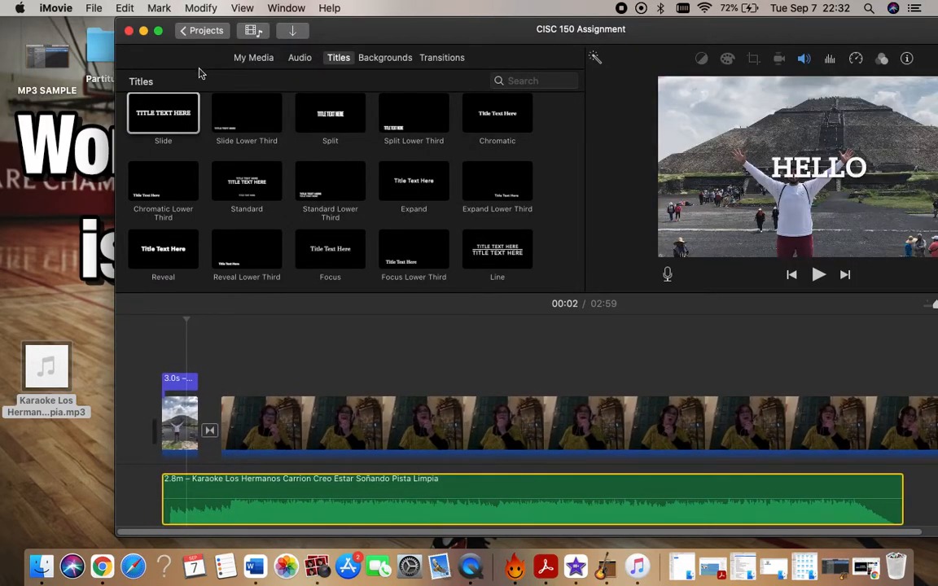
Return to the projects overview and view the sharing options for the CISC 150 Assignment project, without choosing one.
{"action": "left_click", "coordinate": [196, 30]}
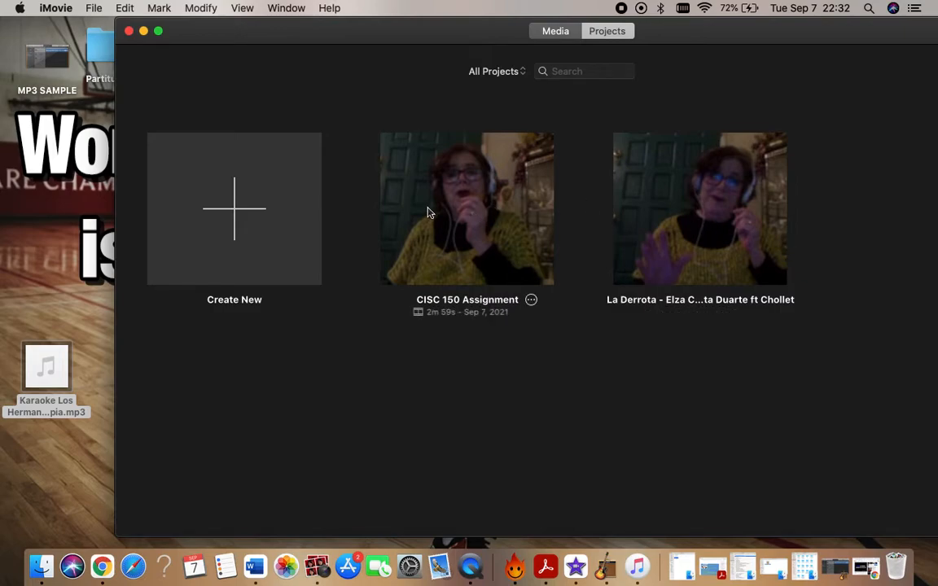
{"action": "left_click", "coordinate": [531, 301]}
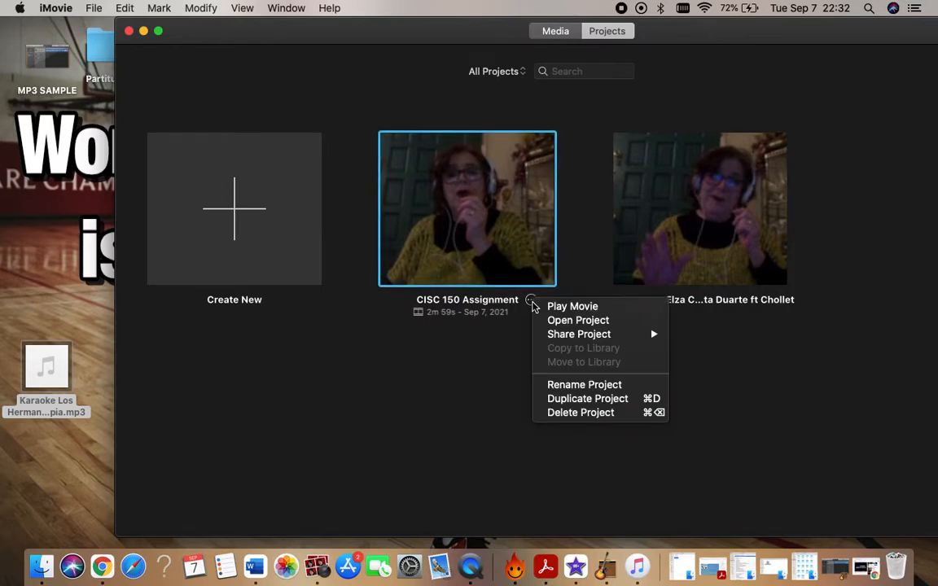
{"action": "mouse_move", "coordinate": [559, 337]}
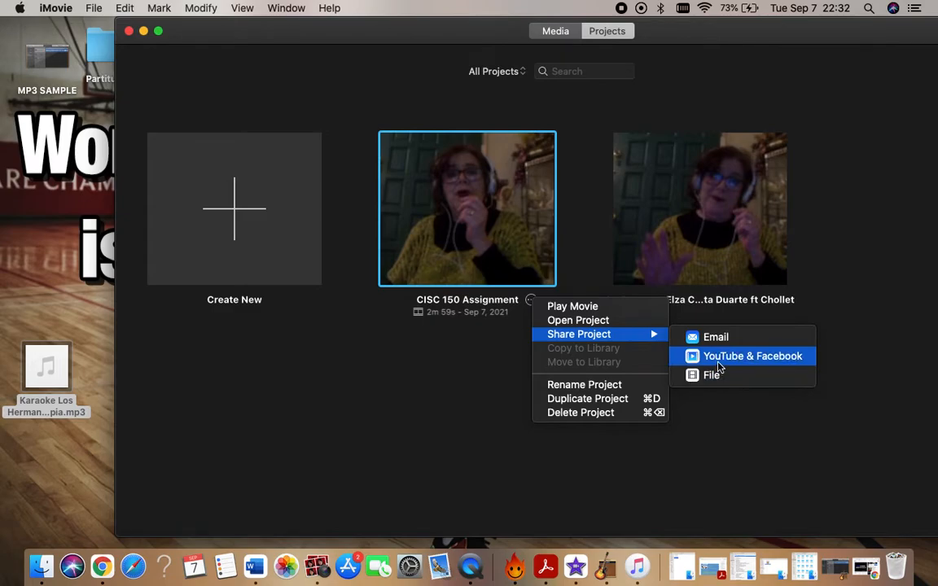
{"action": "left_click", "coordinate": [146, 32]}
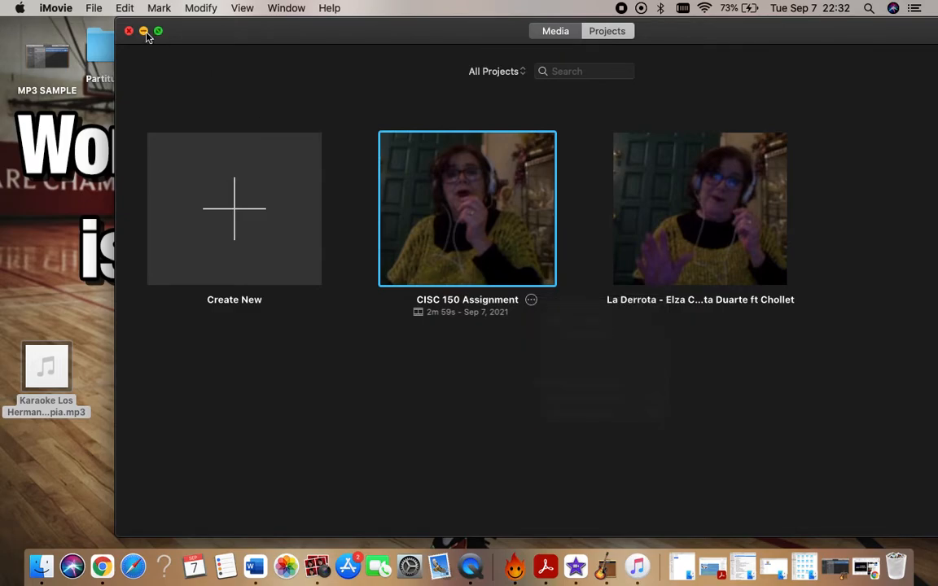
Minimize iMovie and Photo Booth, and play the published "Creo Estar Soñando" video full screen on YouTube in Chrome.
{"action": "left_click", "coordinate": [143, 31]}
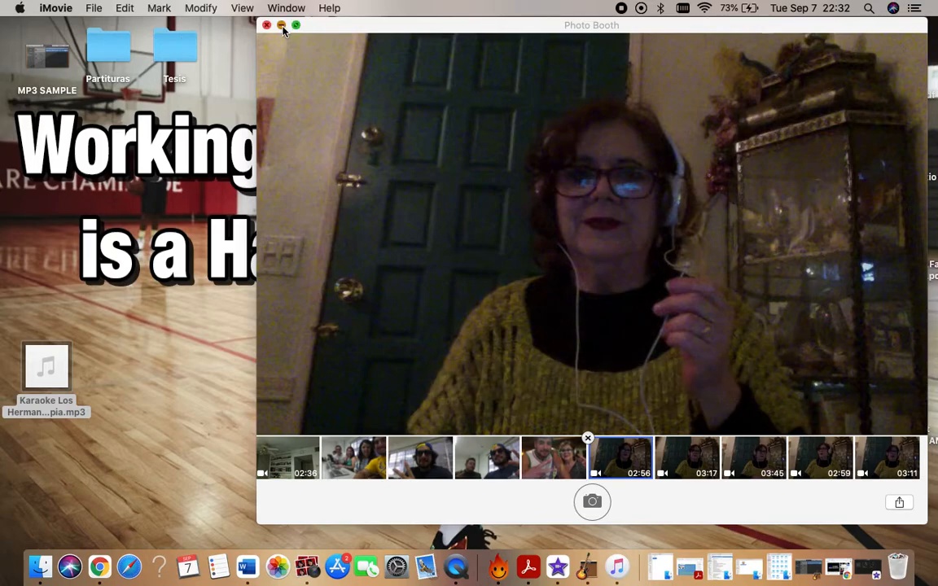
{"action": "left_click", "coordinate": [281, 26]}
{"action": "left_click", "coordinate": [812, 568]}
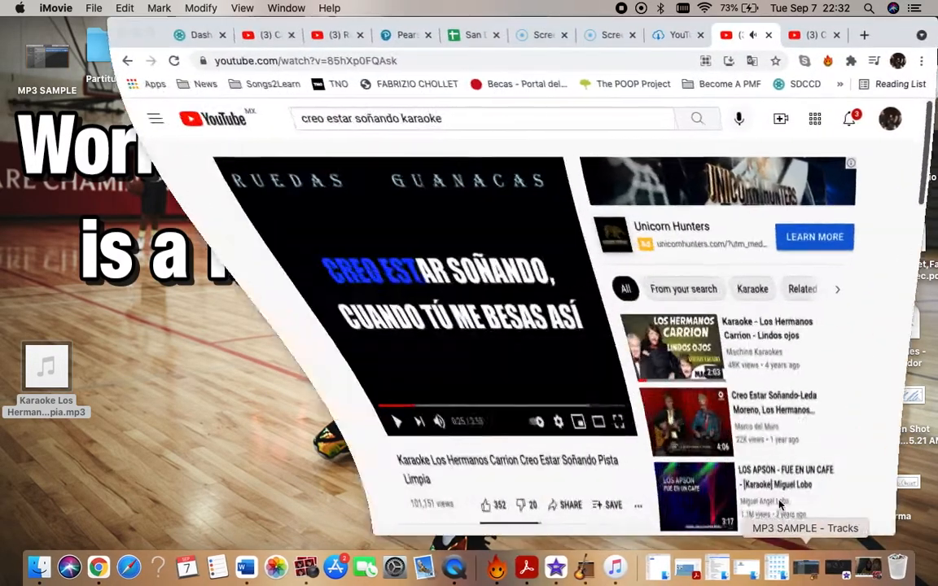
{"action": "left_click", "coordinate": [796, 35]}
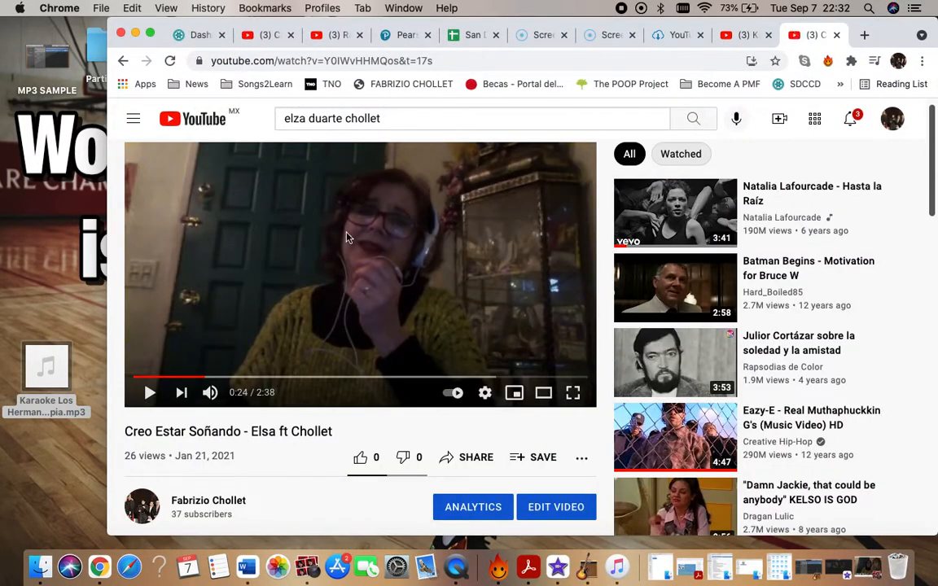
{"action": "left_click", "coordinate": [572, 392]}
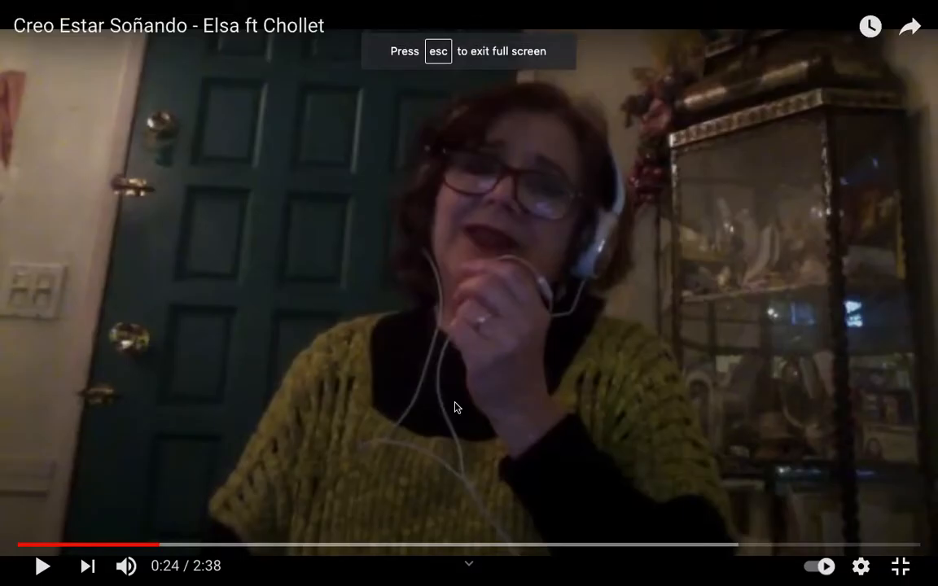
{"action": "left_click", "coordinate": [456, 407]}
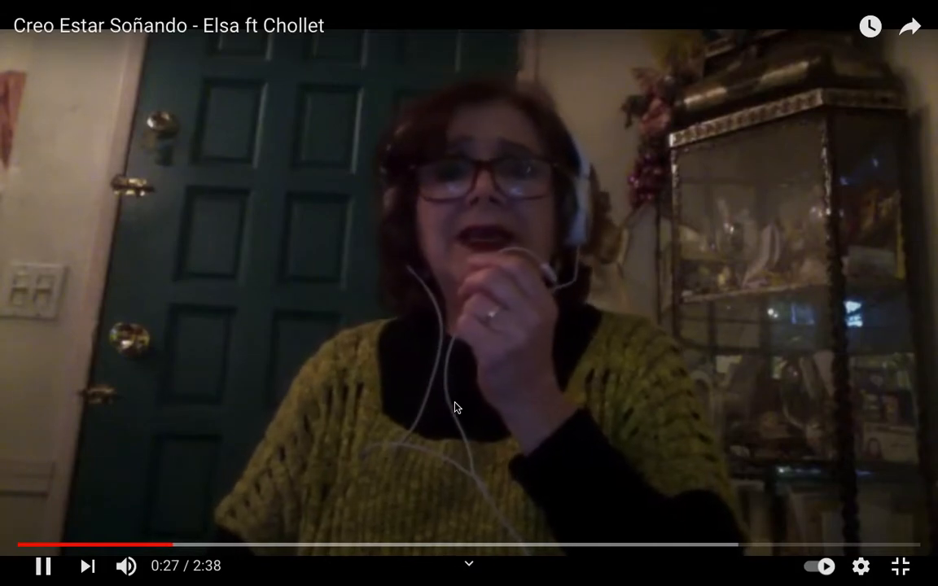
Set the YouTube video's quality to 720p60, then pause it at 0:36 and leave full screen.
{"action": "left_click", "coordinate": [862, 568]}
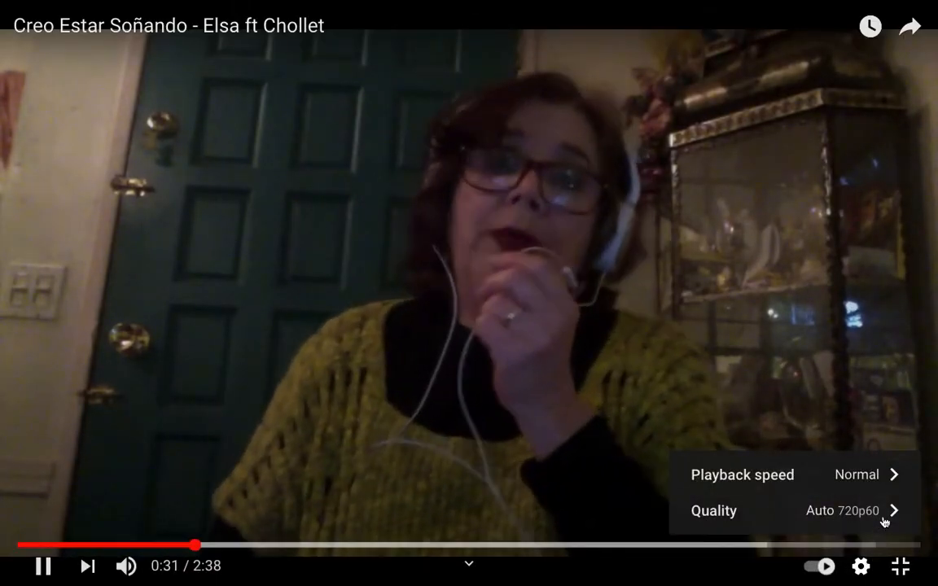
{"action": "left_click", "coordinate": [882, 515]}
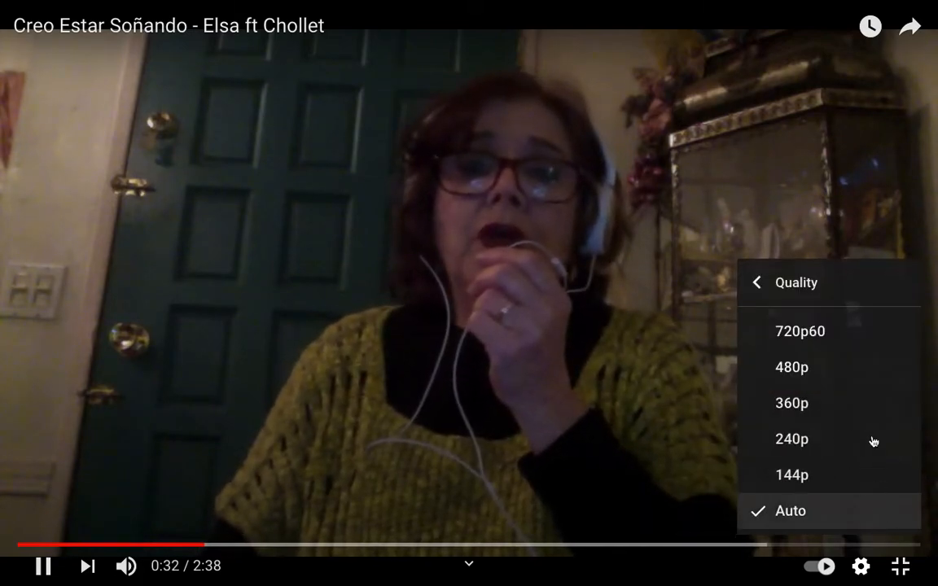
{"action": "left_click", "coordinate": [832, 336]}
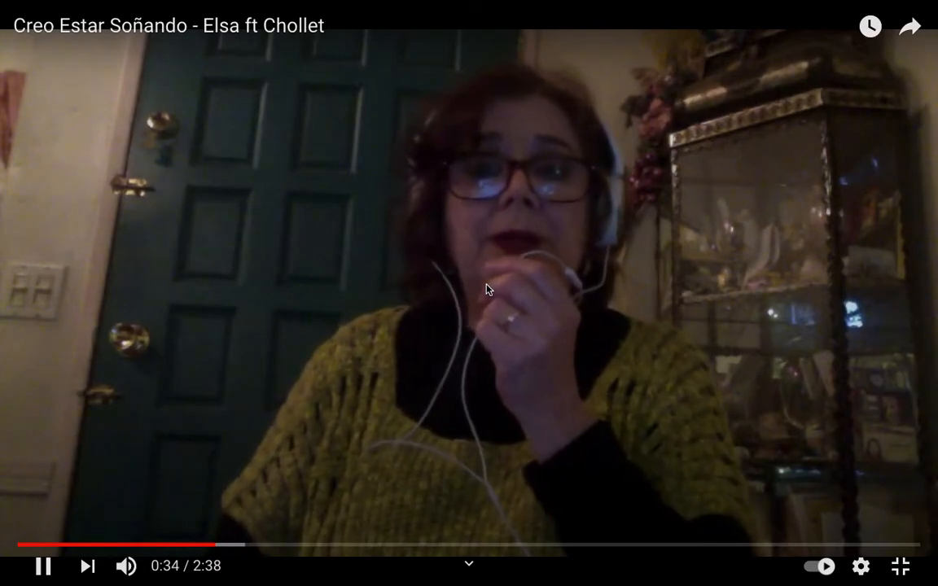
{"action": "left_click", "coordinate": [487, 290]}
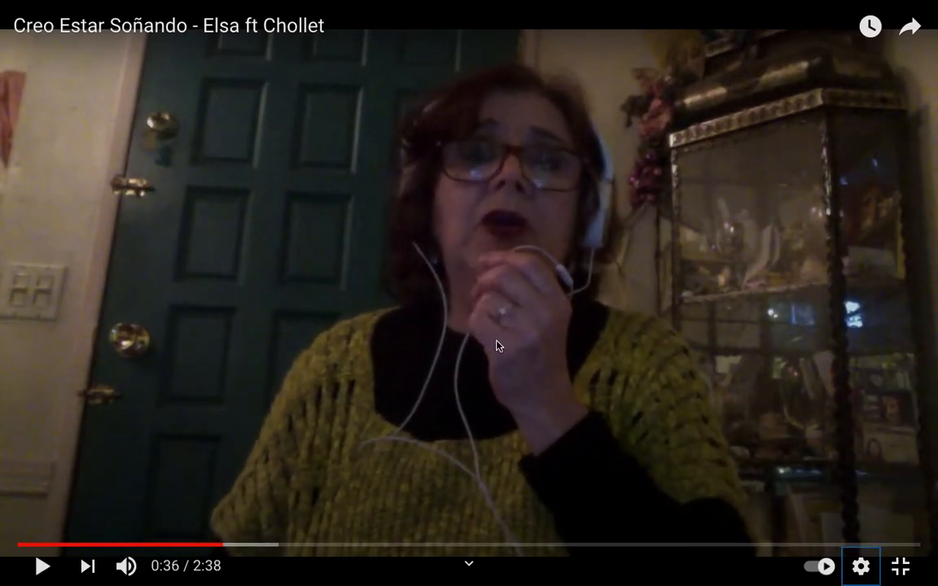
{"action": "double_click", "coordinate": [645, 245]}
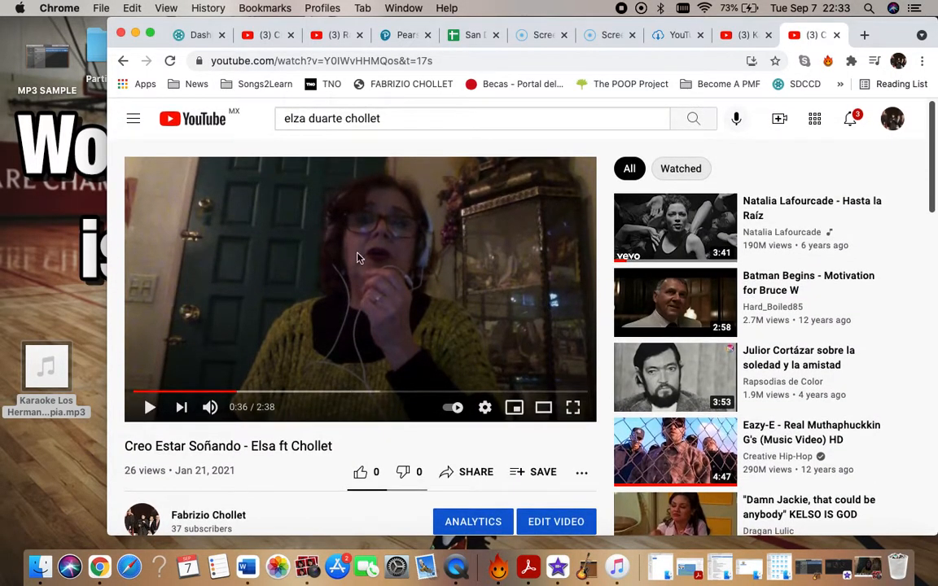
Look over the published video's title and description, and copy the link of its YouTube page.
{"action": "scroll", "coordinate": [402, 310], "scroll_direction": "down", "scroll_amount": 2}
{"action": "scroll", "coordinate": [401, 311], "scroll_direction": "up", "scroll_amount": 2}
{"action": "scroll", "coordinate": [379, 303], "scroll_direction": "down", "scroll_amount": 3}
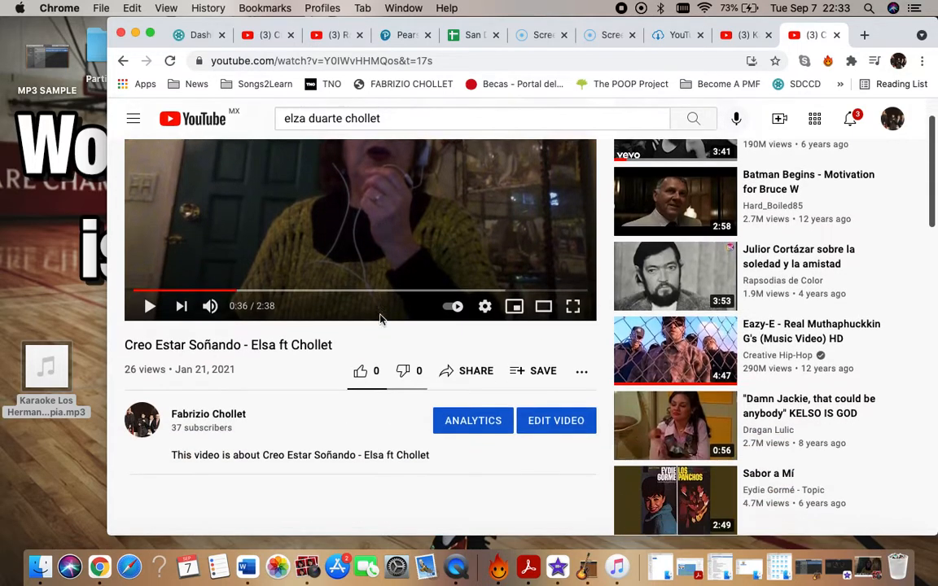
{"action": "scroll", "coordinate": [342, 285], "scroll_direction": "up", "scroll_amount": 3}
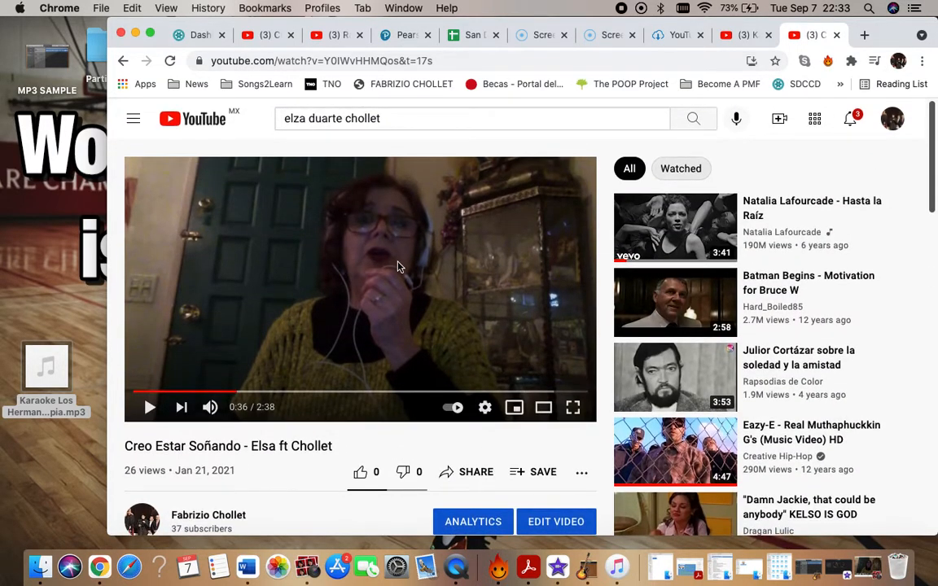
{"action": "scroll", "coordinate": [279, 394], "scroll_direction": "down", "scroll_amount": 3}
{"action": "scroll", "coordinate": [305, 364], "scroll_direction": "up", "scroll_amount": 3}
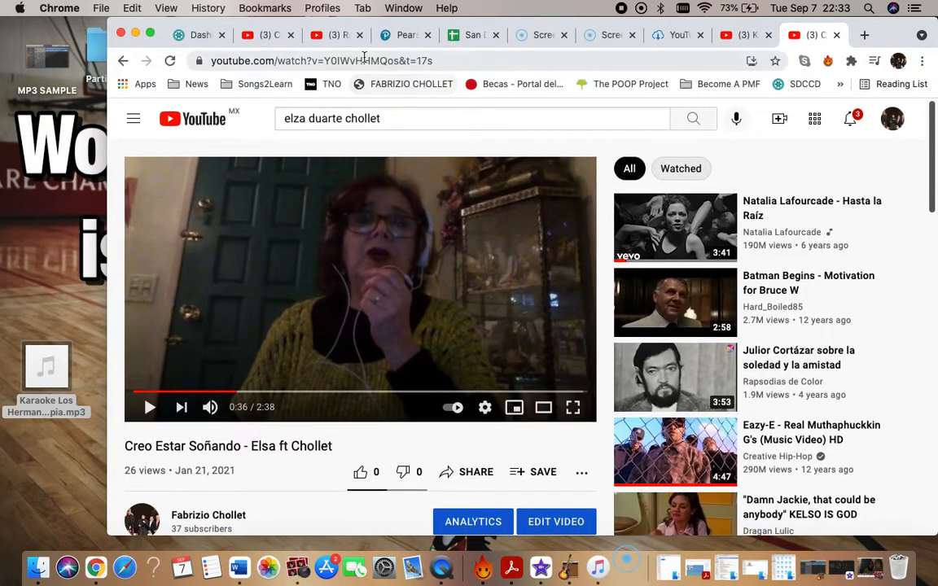
{"action": "left_click", "coordinate": [364, 60]}
{"action": "key", "text": "super+c"}
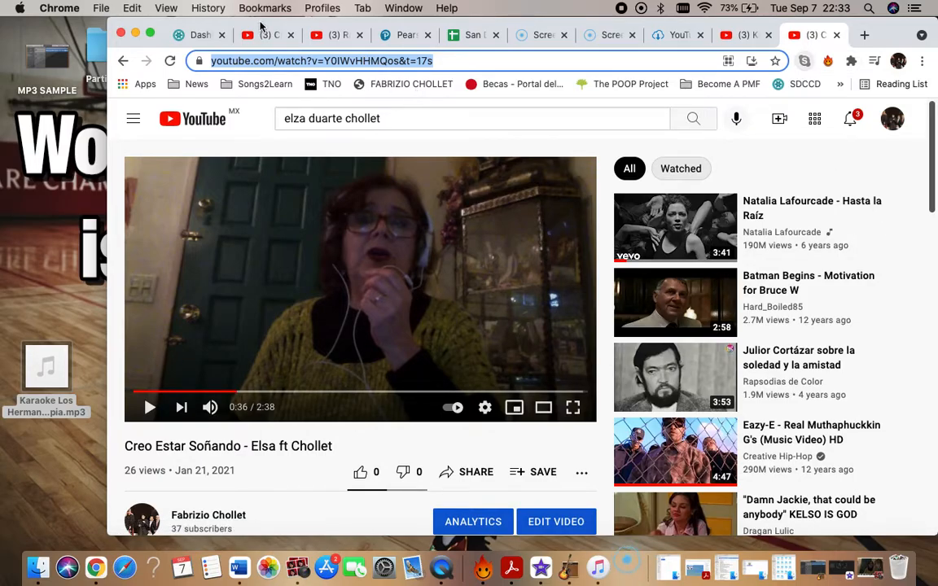
Minimize Chrome and briefly view the MP3 SAMPLE project in GarageBand before minimizing it as well.
{"action": "left_click", "coordinate": [135, 34]}
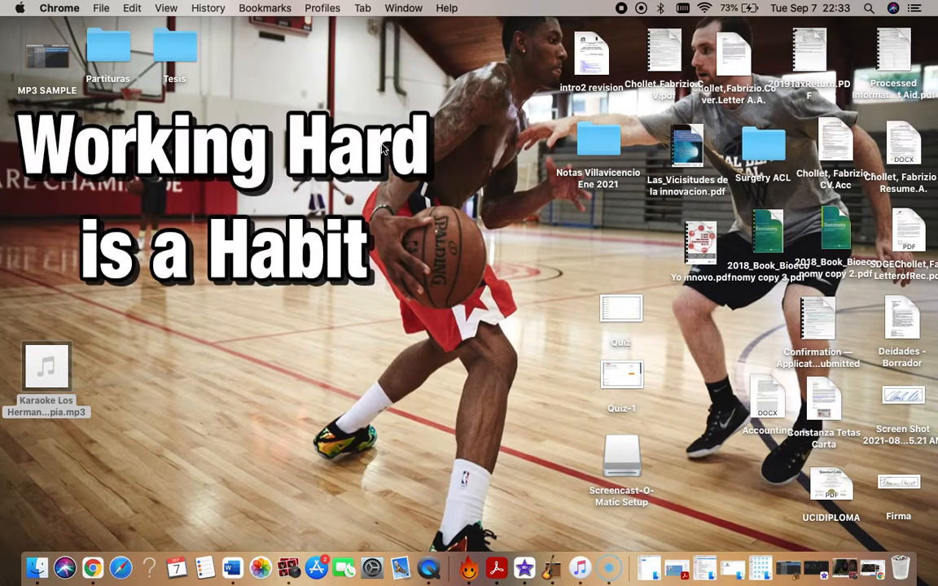
{"action": "left_click", "coordinate": [814, 569]}
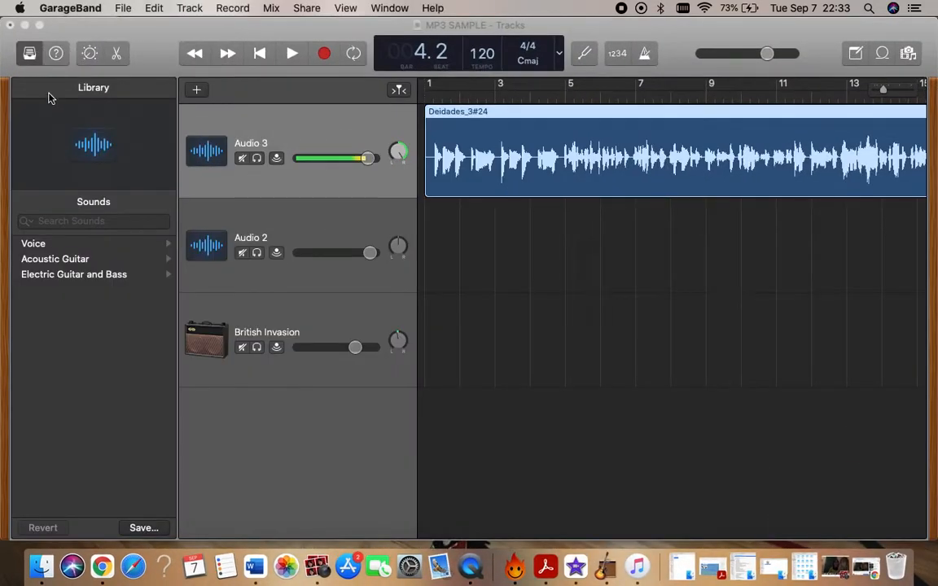
{"action": "left_click", "coordinate": [24, 25]}
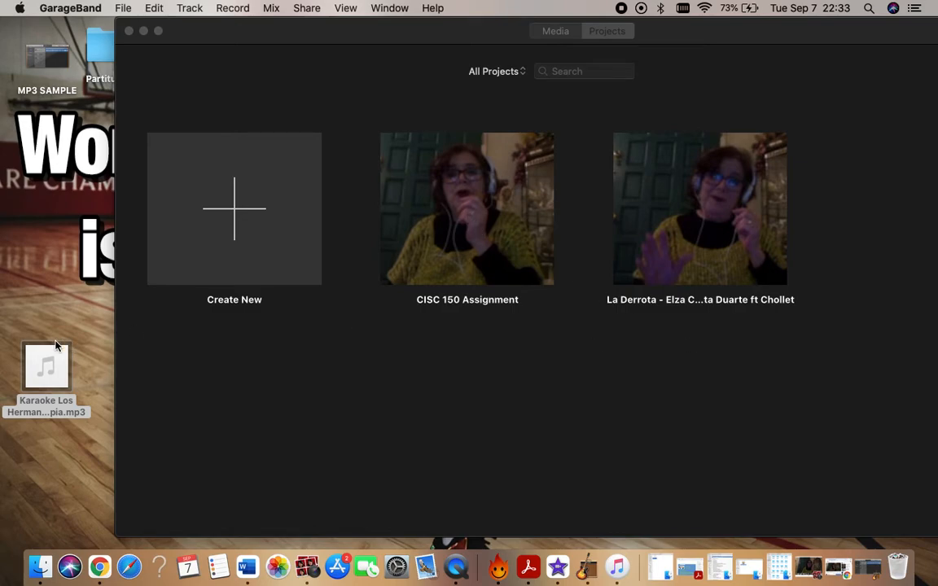
Move the karaoke MP3 file slightly higher on the desktop and switch back to the YouTube video in Chrome.
{"action": "left_click_drag", "start_coordinate": [48, 371], "coordinate": [51, 307]}
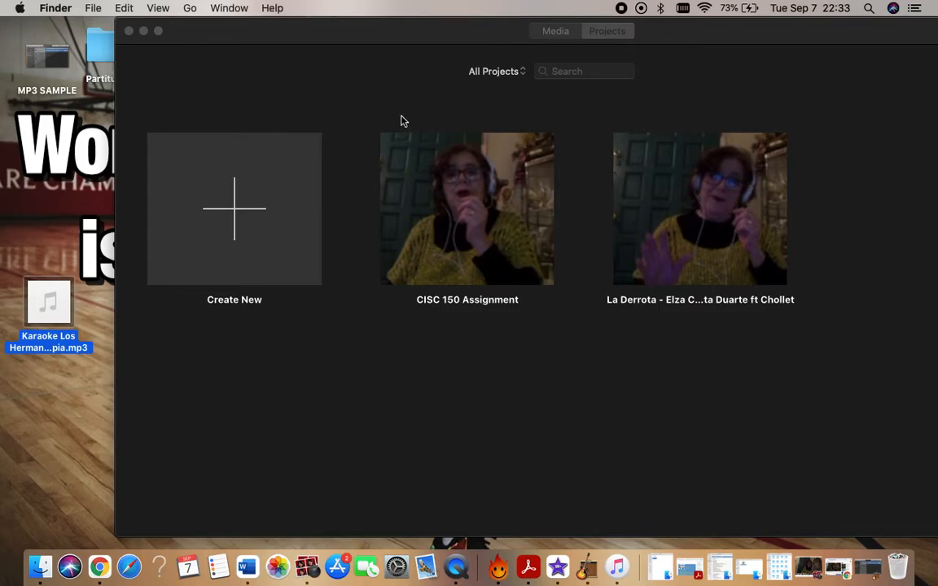
{"action": "left_click", "coordinate": [808, 567]}
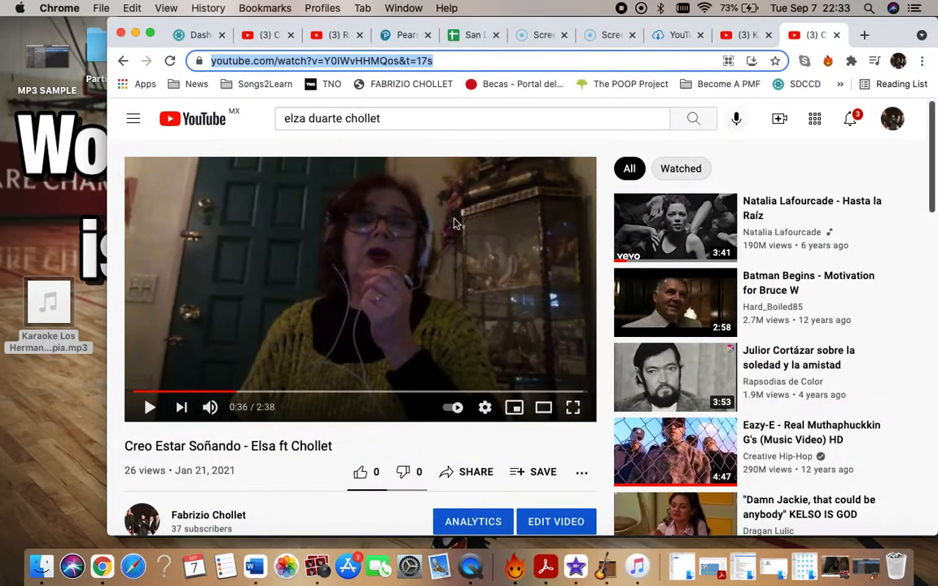